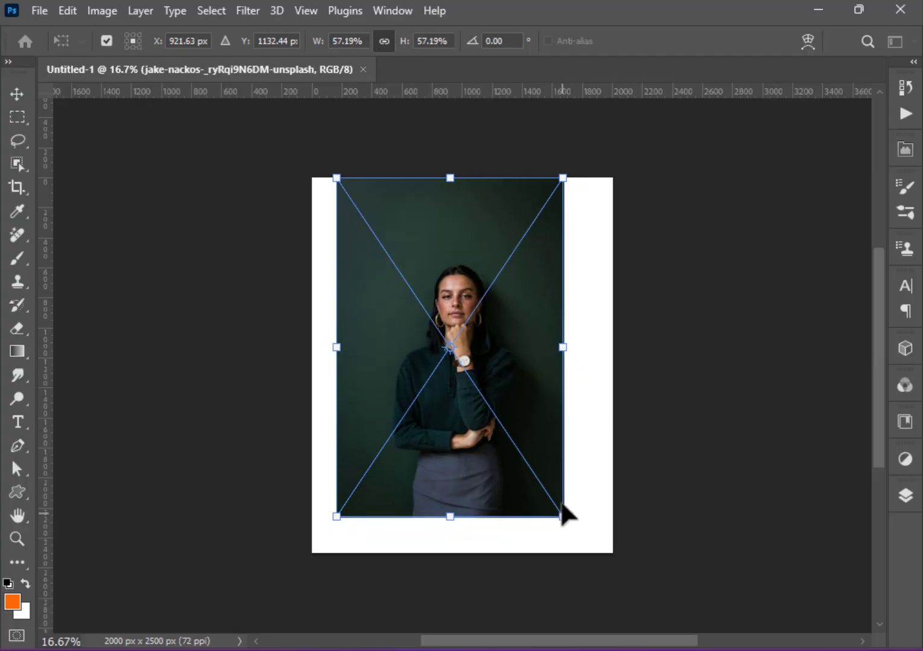
- Center the placed portrait photo on the canvas, commit its placement and rasterize its layer
left_click_drag(529, 426, 542, 444)
key("Return")
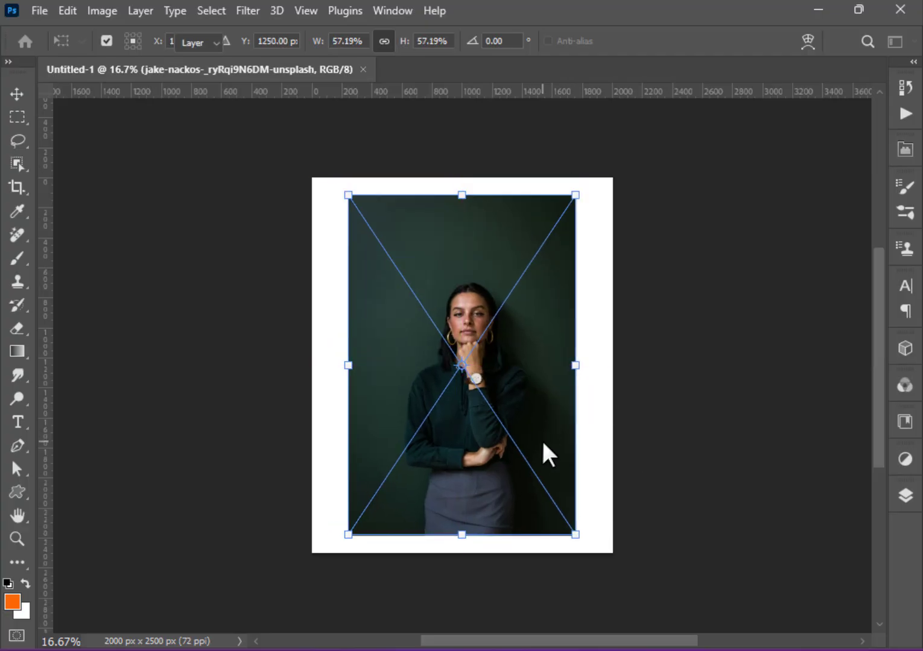
left_click(17, 117)
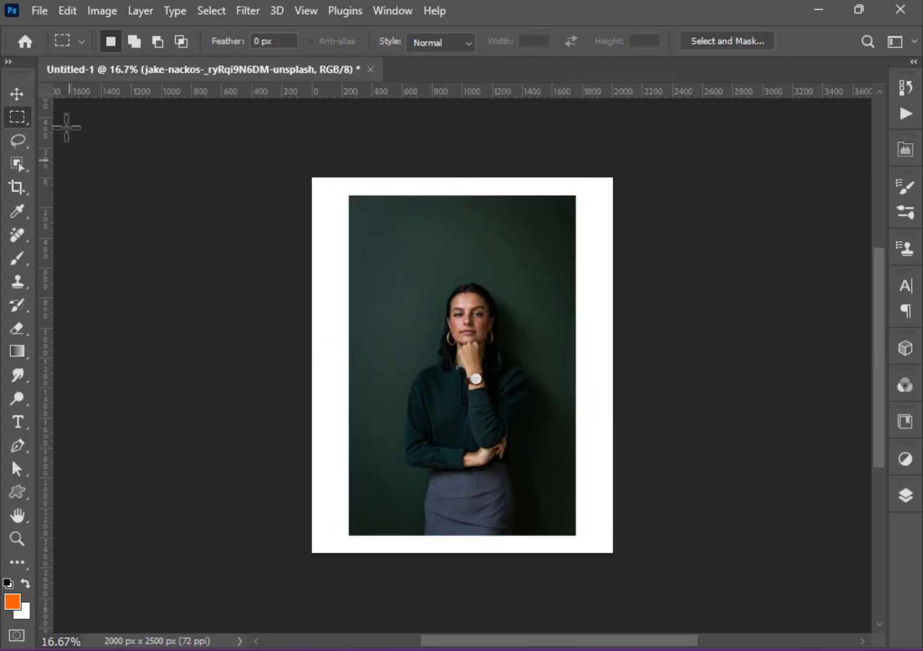
left_click(905, 496)
right_click(754, 523)
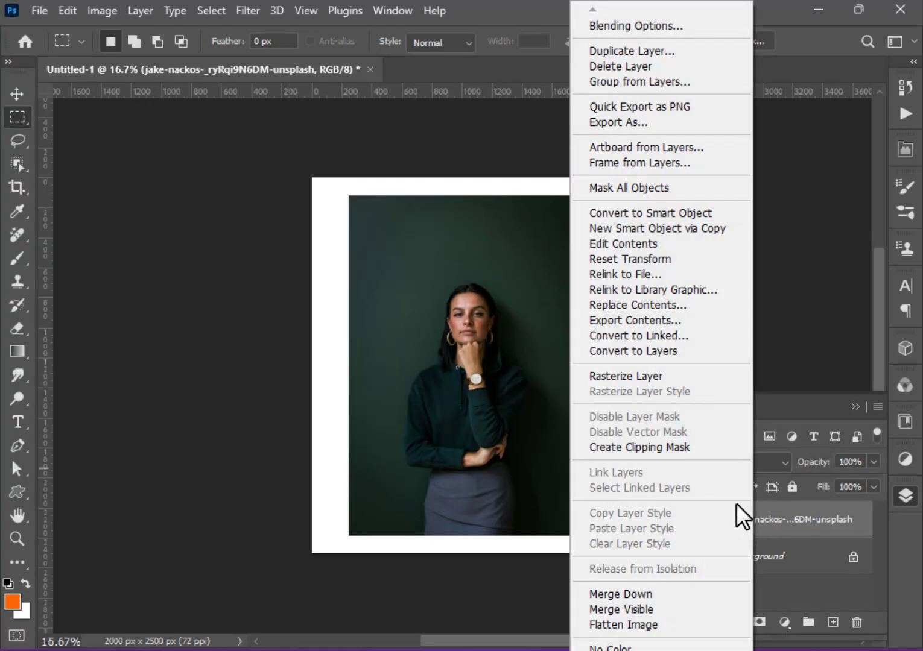
left_click(641, 377)
left_click(904, 495)
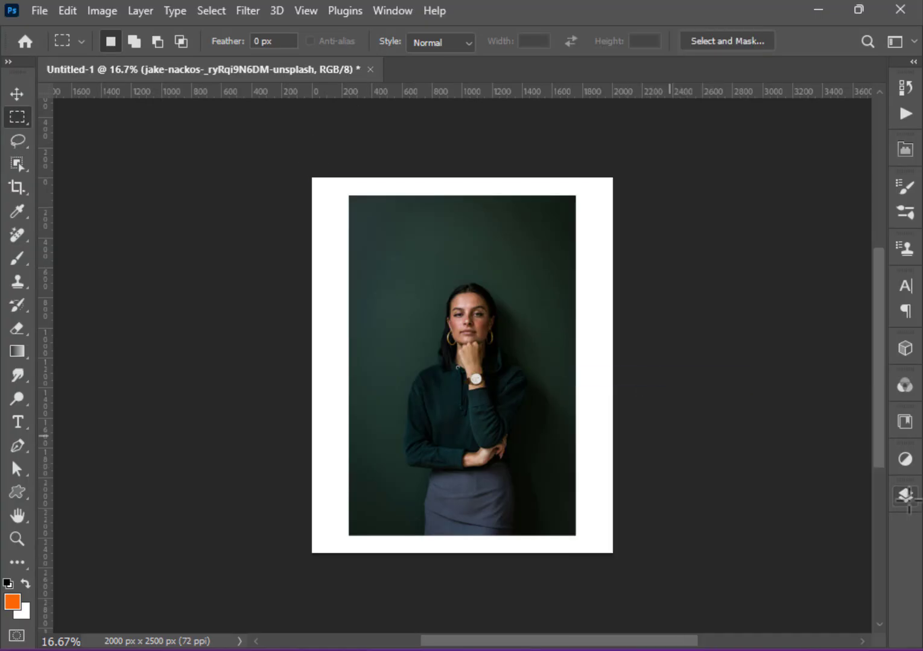
- Select a rectangular frame along all four canvas edges that covers the white border and slightly overlaps the photo
left_click_drag(314, 180, 627, 214)
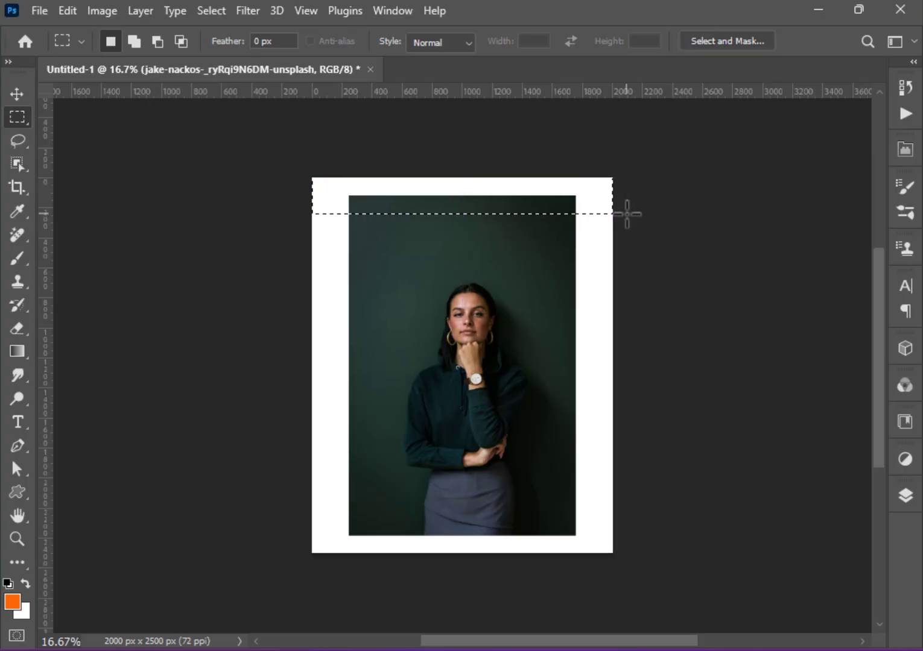
key("shift")
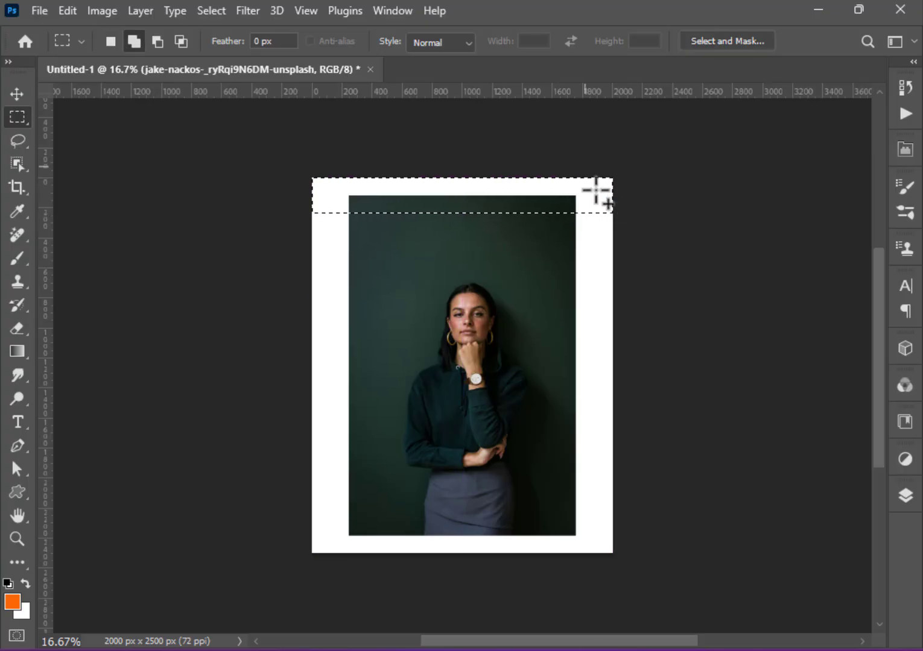
left_click_drag(554, 158, 642, 593)
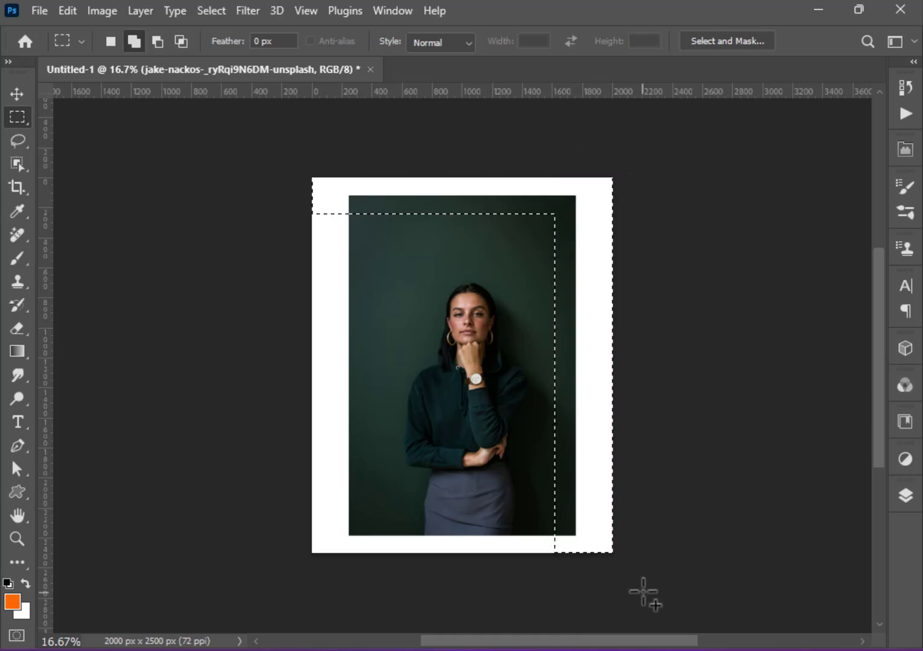
left_click_drag(306, 181, 355, 587)
left_click_drag(294, 524, 725, 608)
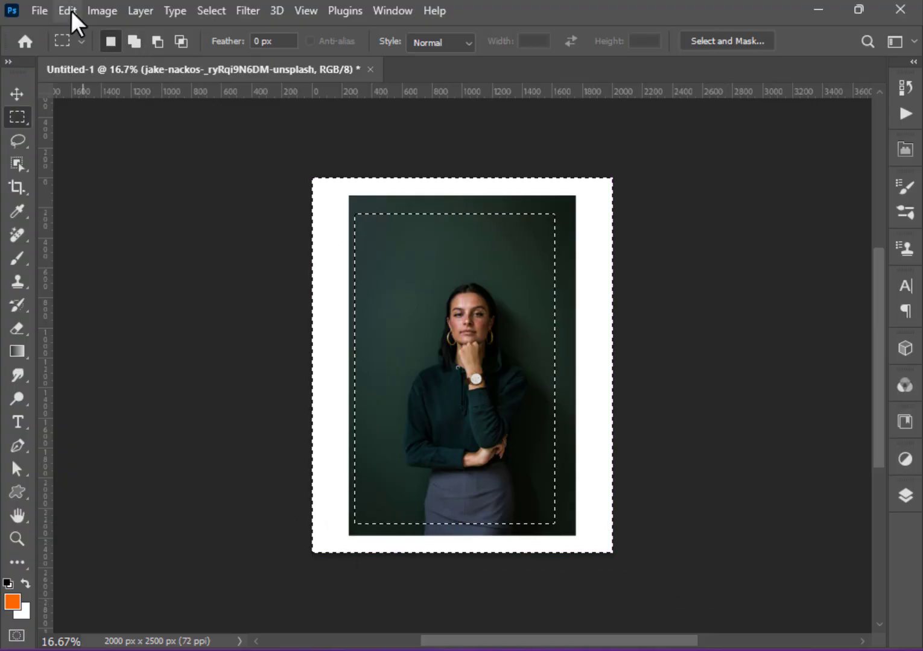
- Fill the selected border so the photo's content extends to the canvas edges, and clear the selection
left_click(70, 10)
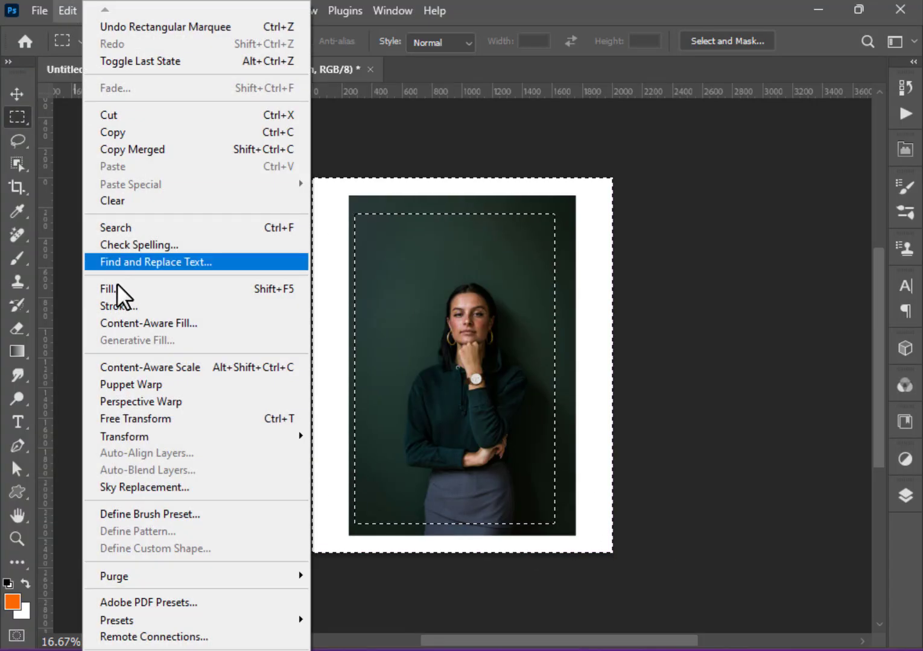
left_click(119, 290)
left_click(568, 143)
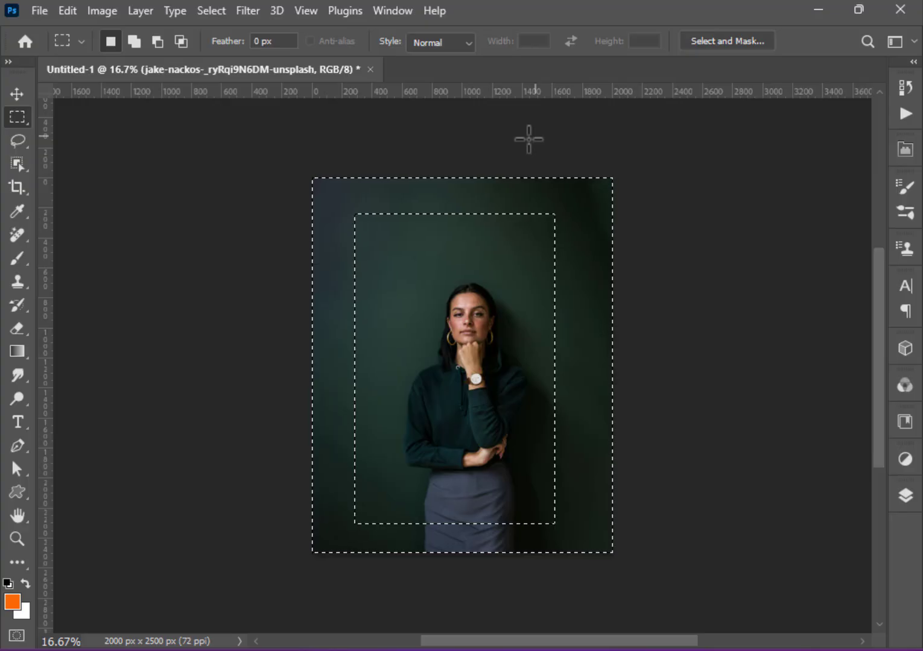
key("ctrl+d")
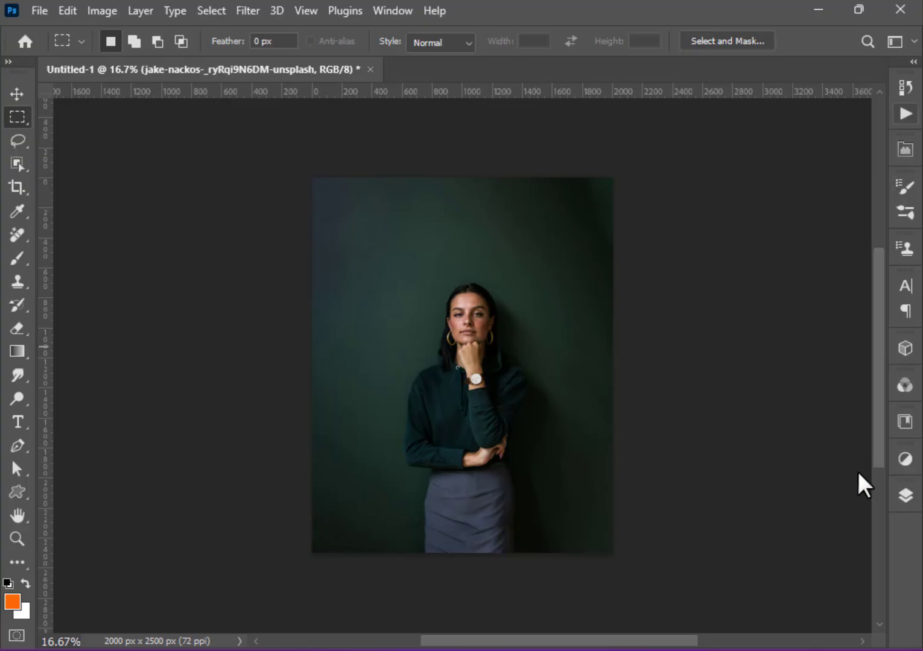
- Select the woman with the Object Selection tool and copy her onto a new layer
left_click(905, 495)
left_click(11, 91)
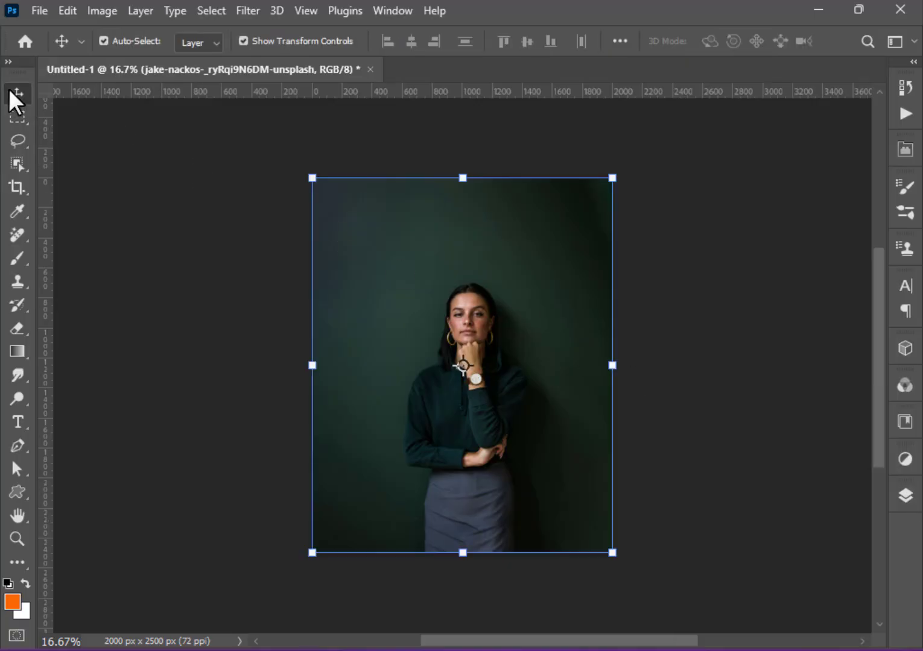
left_click(16, 161)
left_click(67, 162)
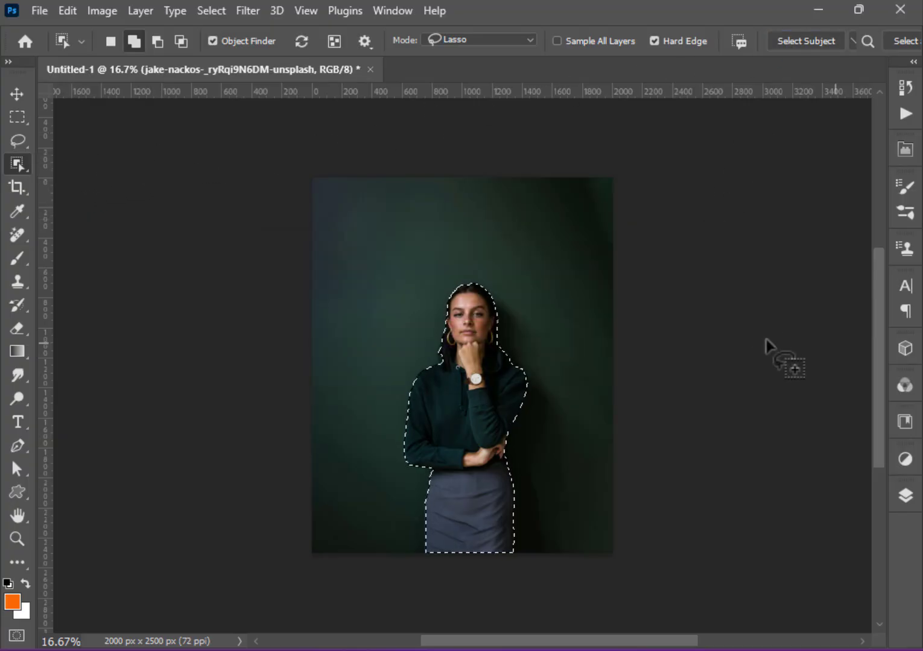
left_click(905, 496)
key("ctrl+j")
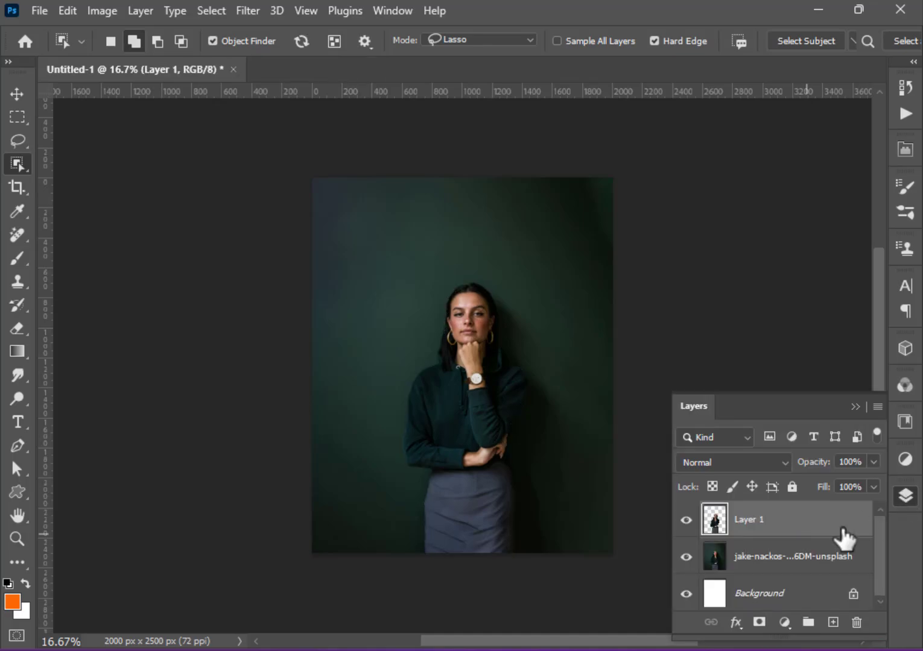
- Convert the full photo layer beneath the cutout to a smart object
left_click(804, 554)
right_click(804, 551)
left_click(807, 425)
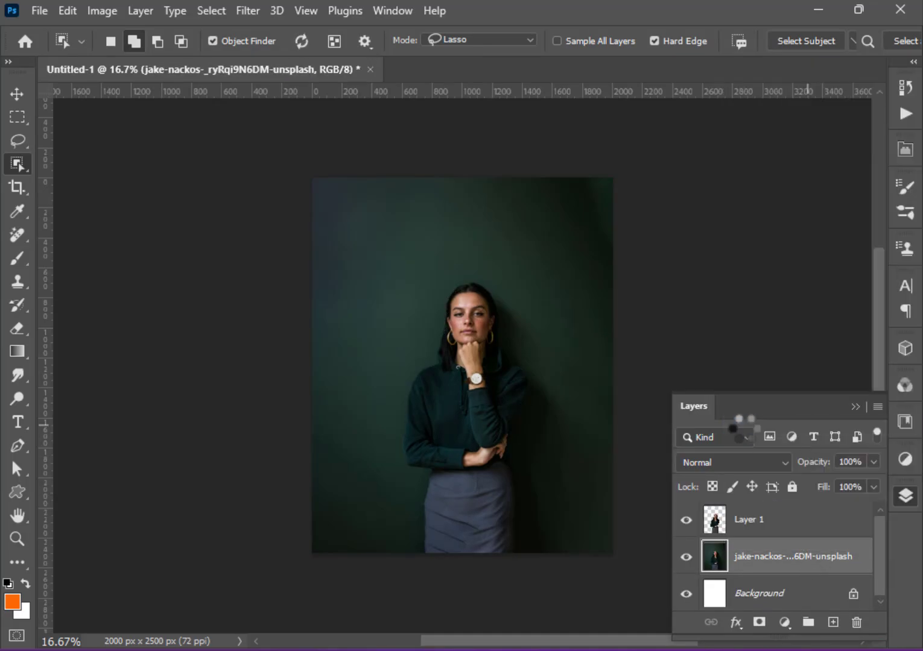
- Apply the Glass filter to the photo layer with distortion 10, smoothness 4, Frosted texture and 92% scaling
left_click(251, 10)
left_click(274, 113)
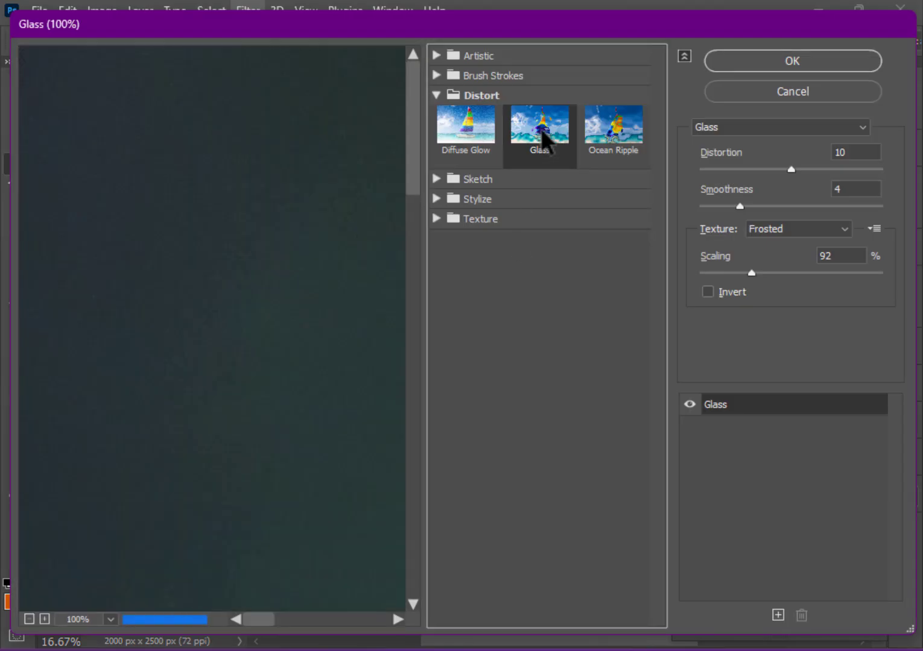
left_click(28, 619)
left_click(28, 619)
left_click(29, 619)
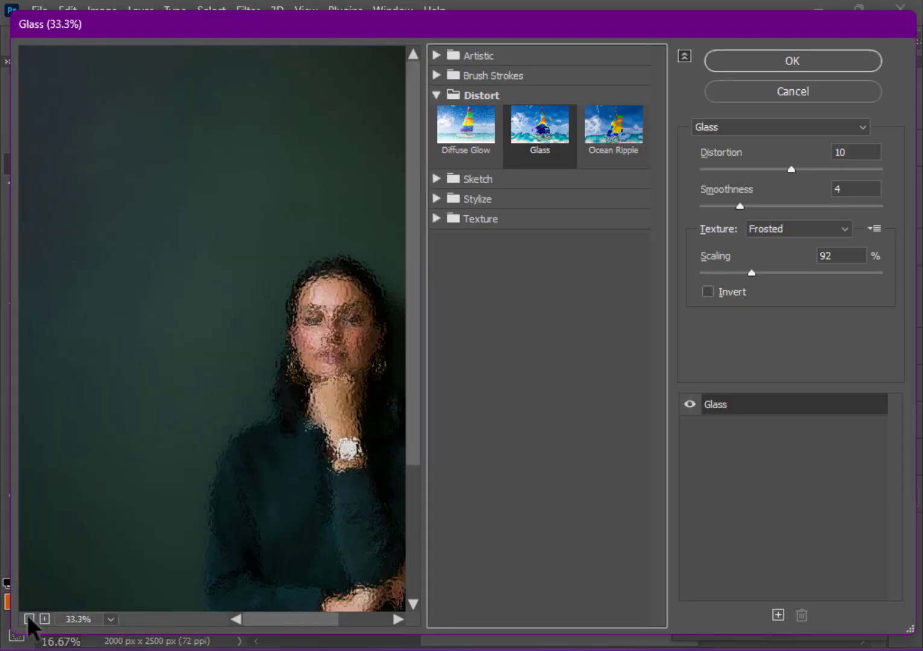
left_click(29, 618)
left_click(856, 152)
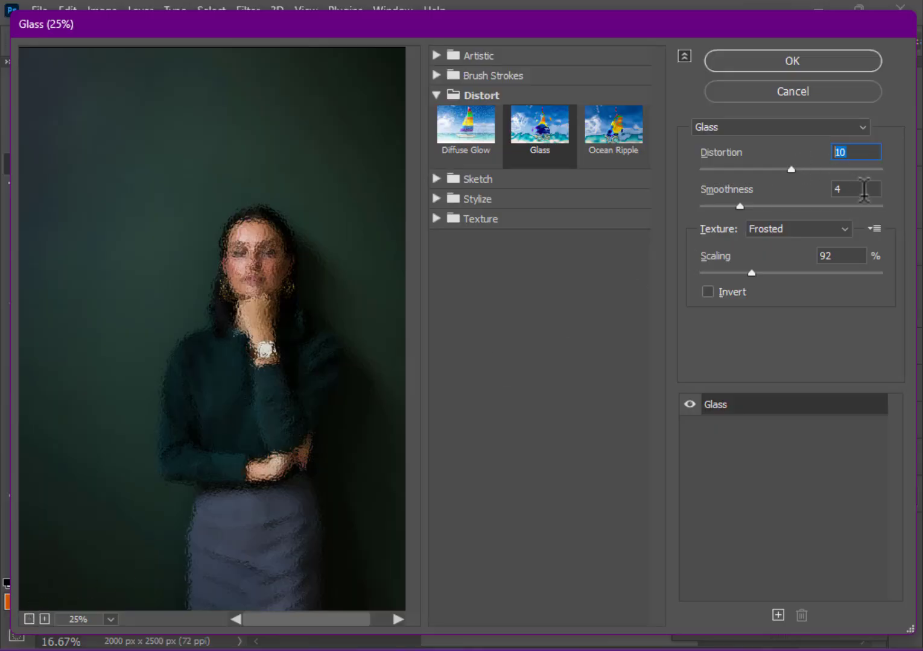
left_click(798, 60)
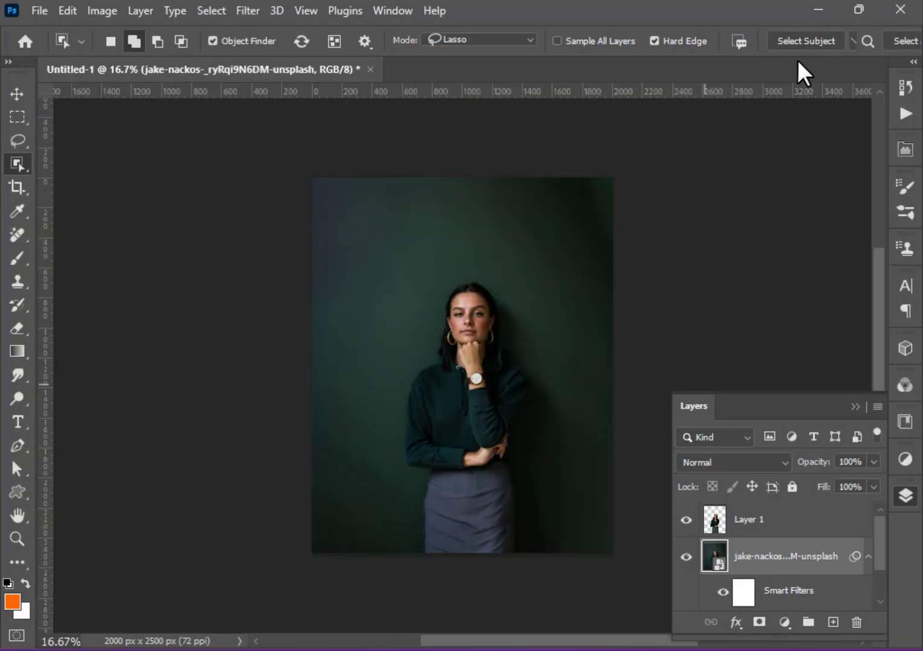
- Apply a Gaussian Blur with a 7.3-pixel radius to the photo smart object
left_click(247, 10)
mouse_move(259, 244)
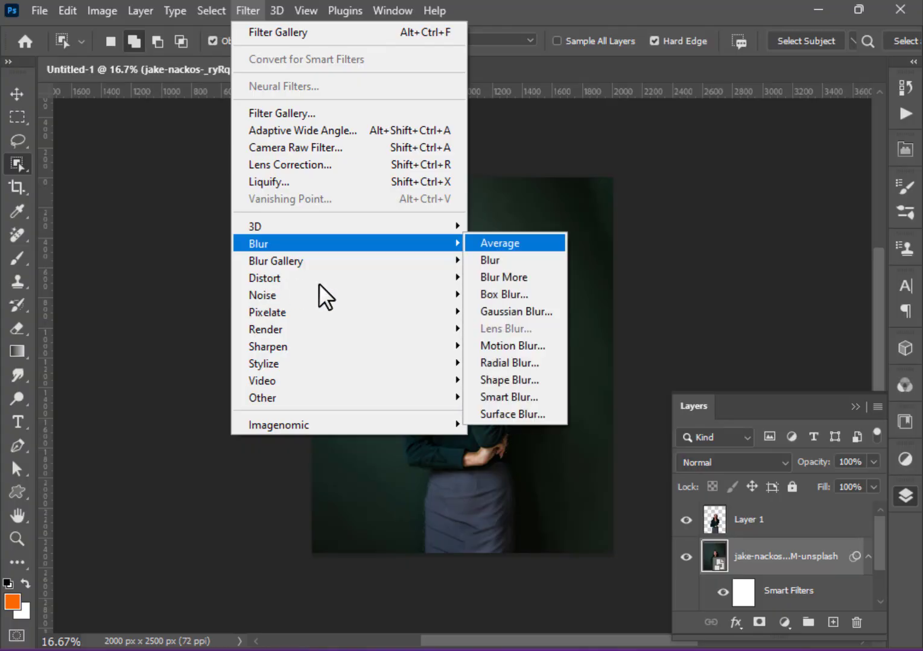
left_click(507, 310)
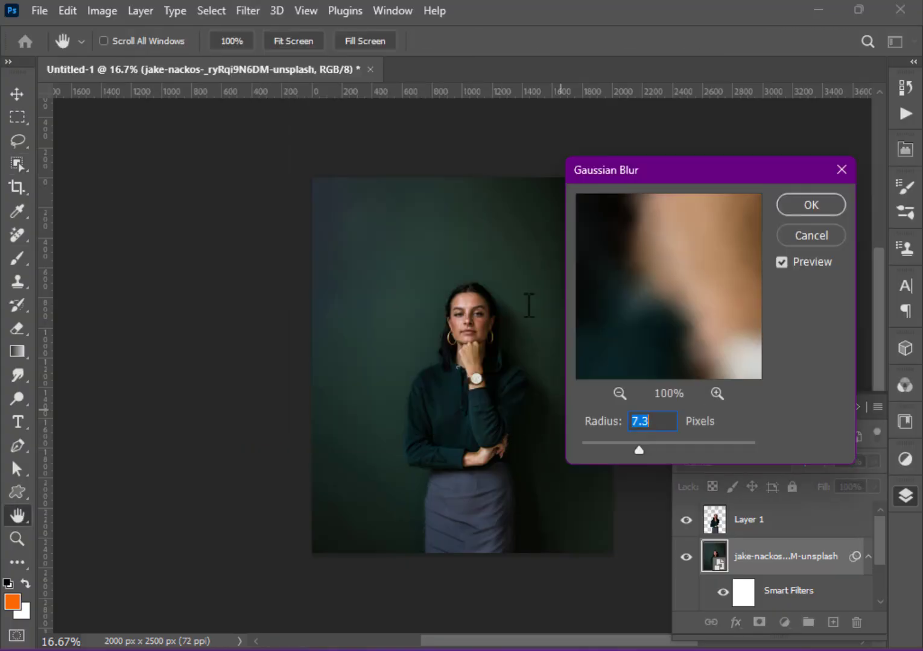
left_click(808, 205)
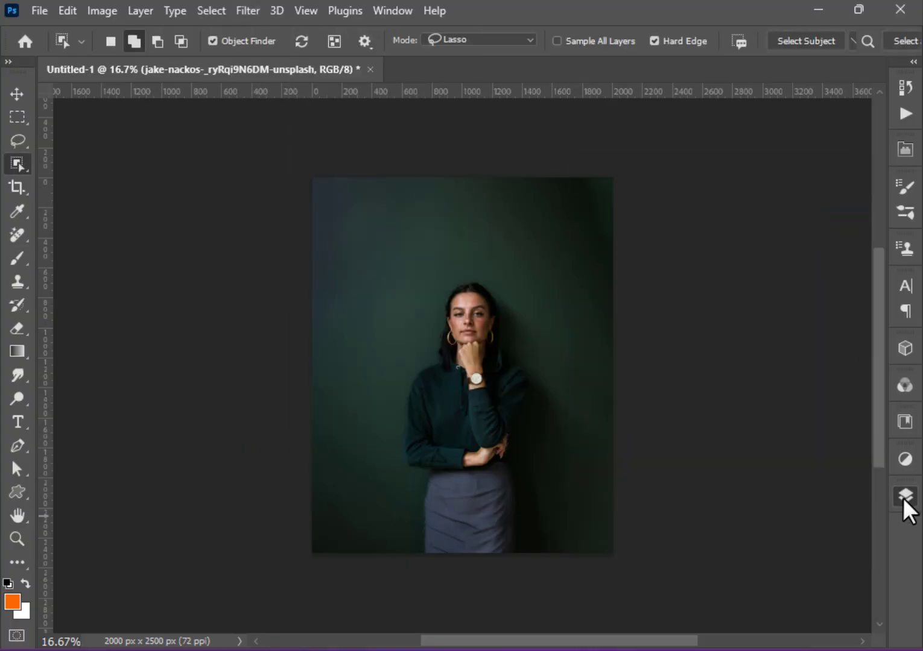
- Add 13% noise with uniform distribution to the photo smart object
left_click(904, 497)
left_click(246, 11)
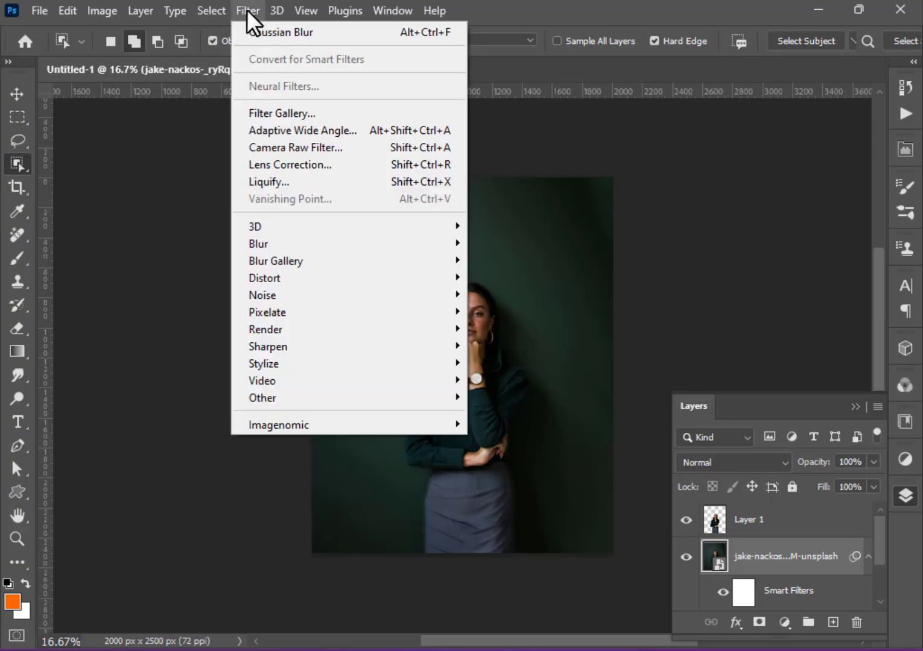
mouse_move(273, 290)
left_click(490, 296)
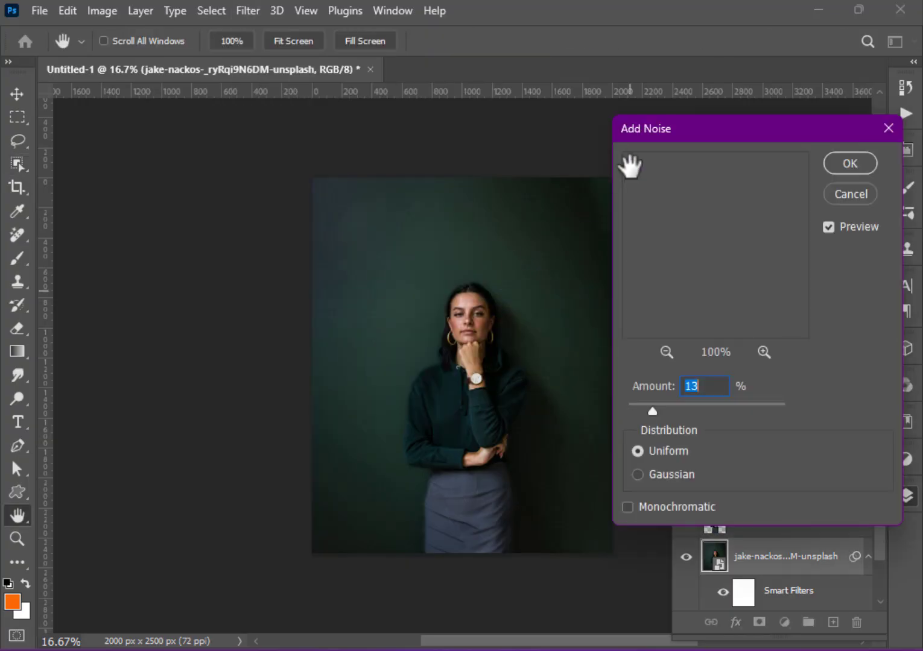
left_click_drag(666, 130, 359, 131)
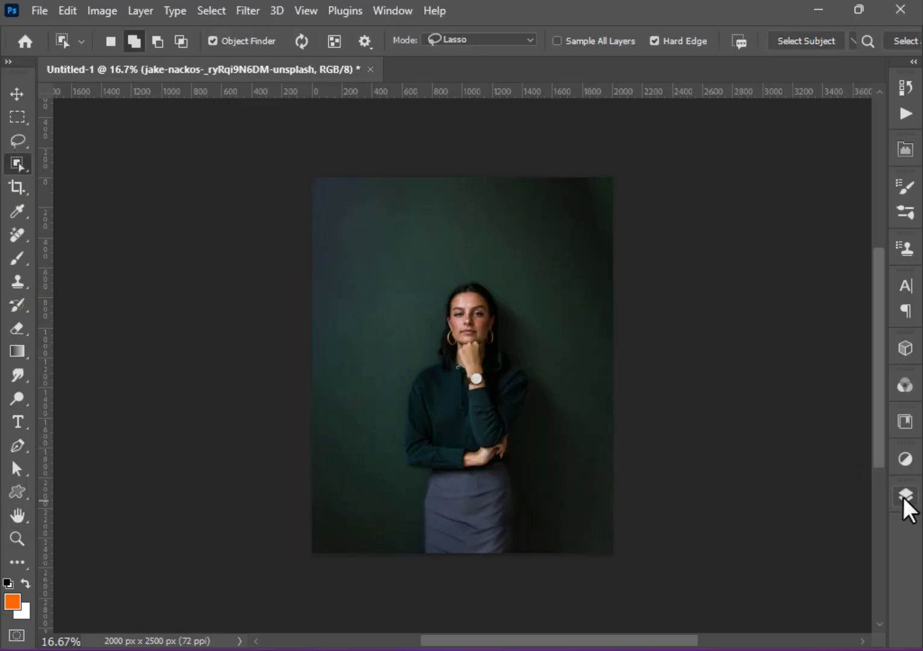
- Hide the cutout layer (Layer 1) above the filtered photo
left_click(904, 496)
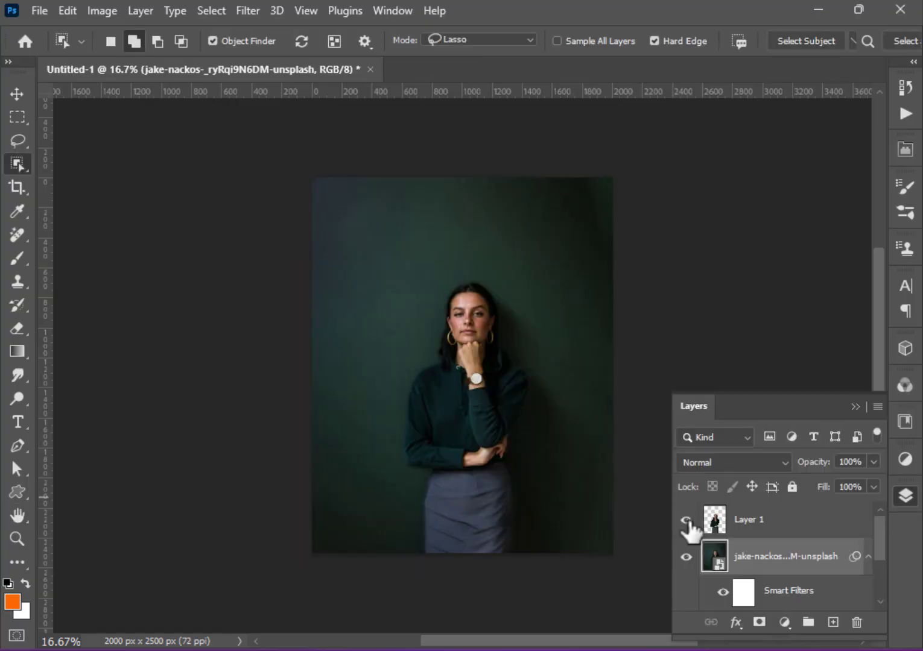
left_click(685, 519)
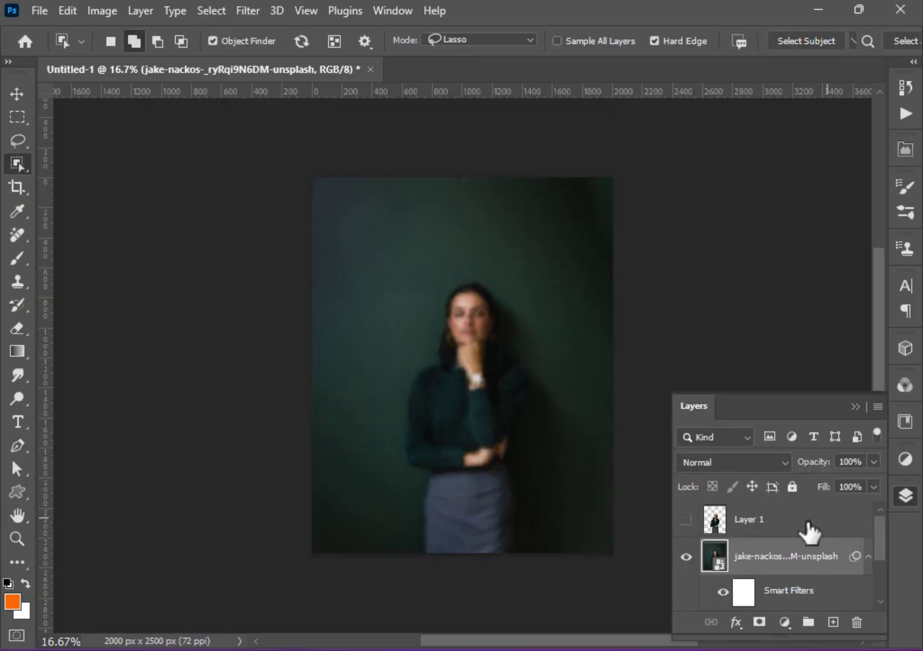
left_click(16, 94)
left_click(906, 496)
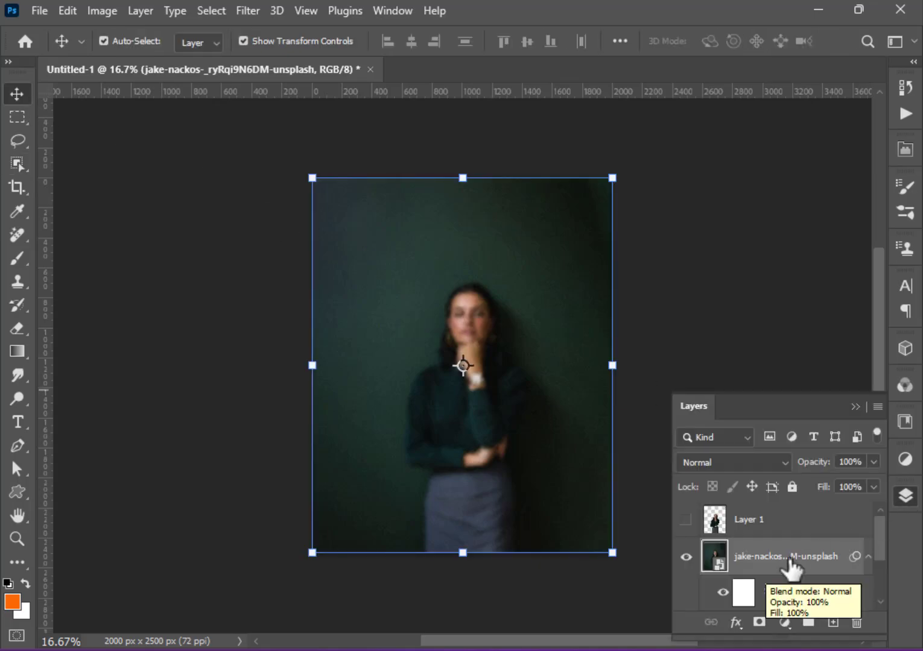
left_click(784, 622)
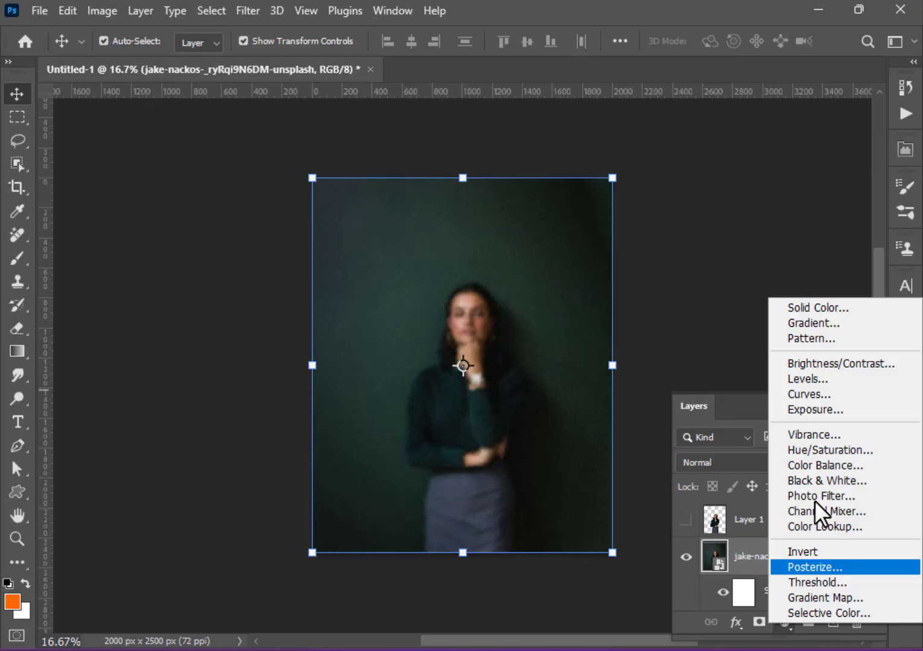
left_click(822, 465)
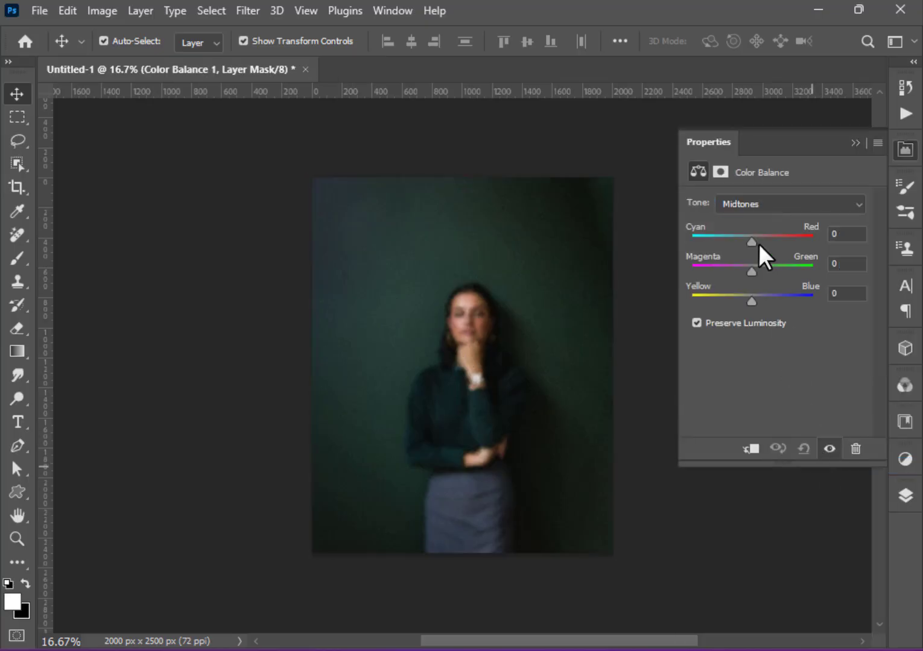
left_click(905, 149)
left_click(905, 495)
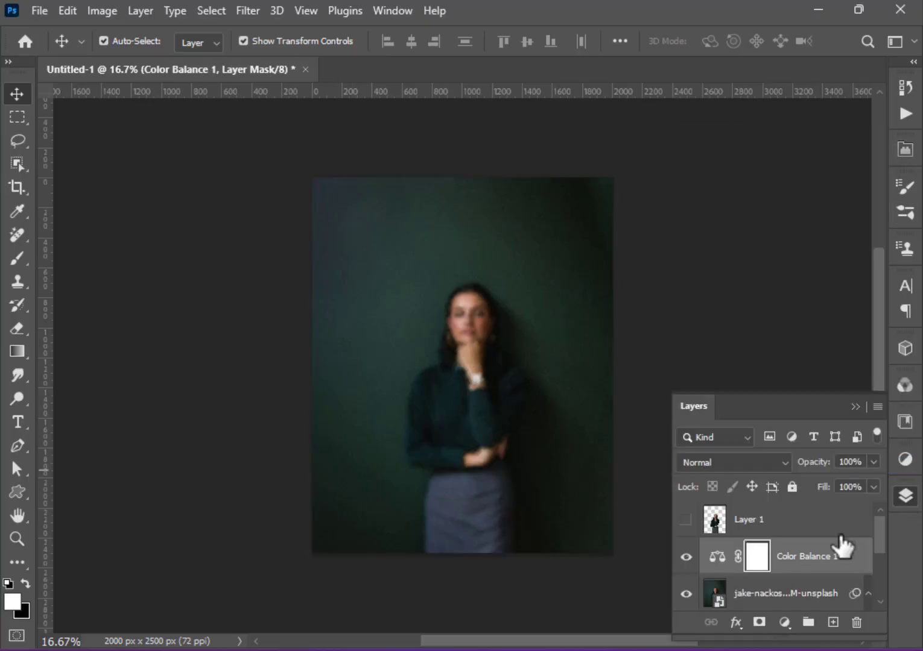
left_click_drag(841, 546, 856, 622)
- Add a Black & White adjustment layer above the filtered photo with Reds set to 78
left_click(785, 621)
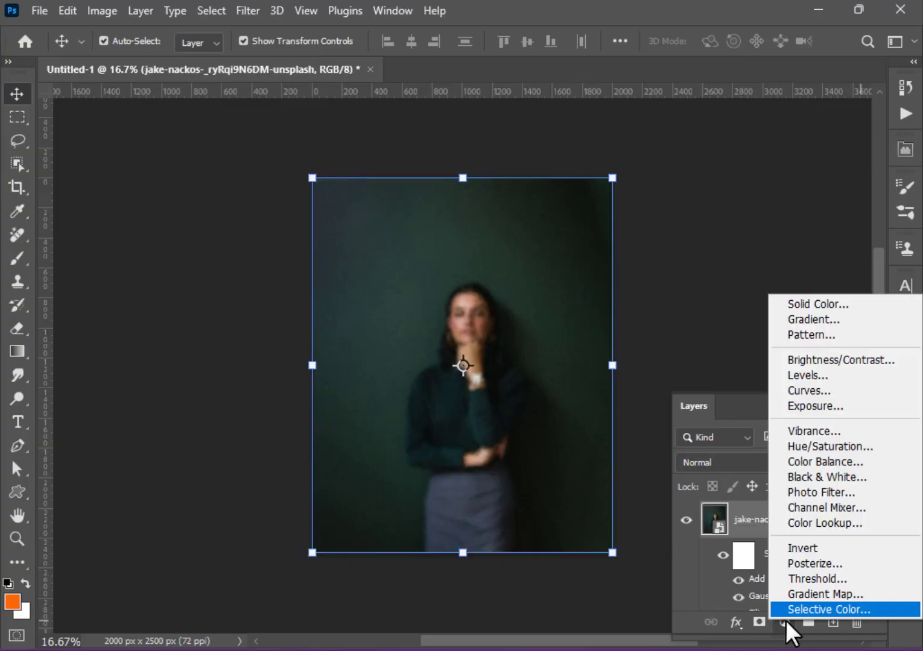
left_click(816, 477)
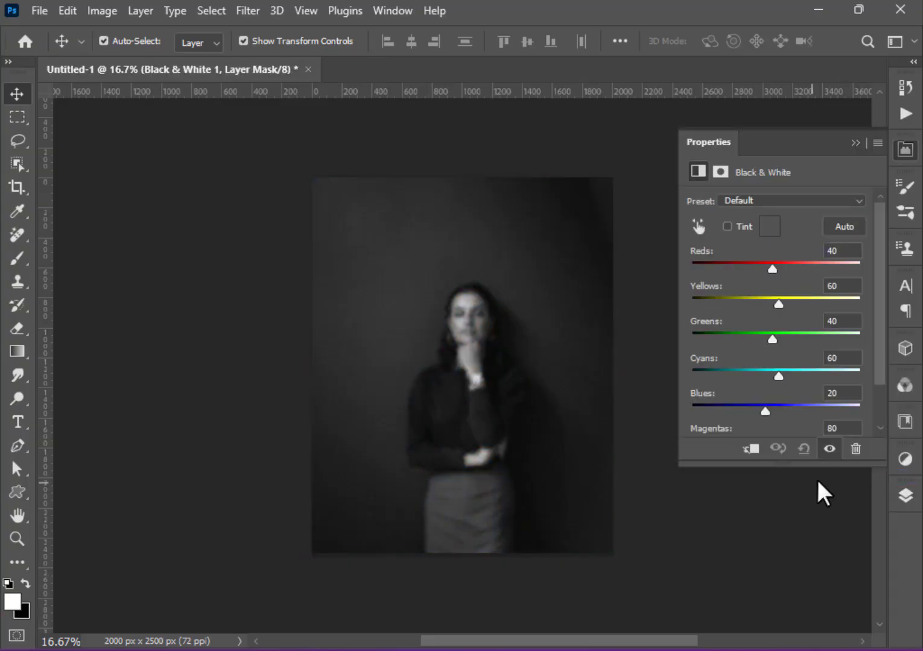
left_click_drag(776, 271, 784, 275)
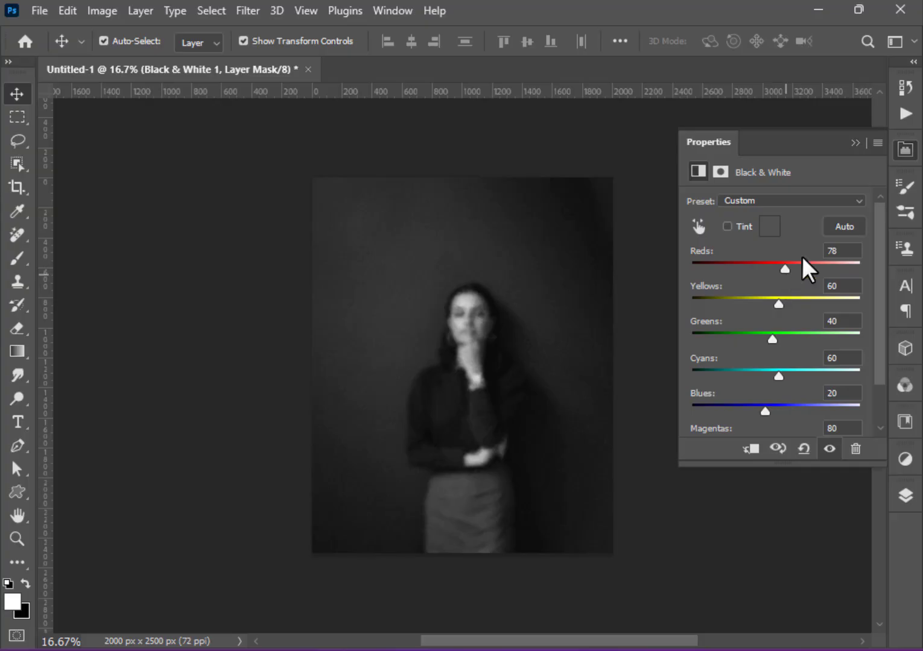
left_click(904, 150)
left_click(901, 490)
scroll(784, 522, "up", 1)
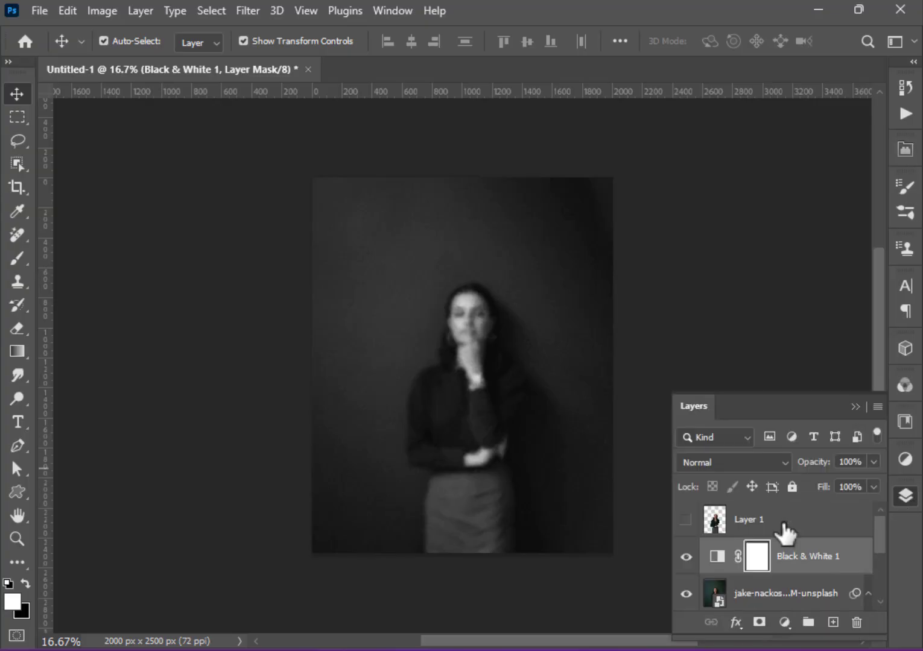
- Set the foreground color to white and draw a rectangle of about 300 × 1191 px over the woman's face and torso
left_click(782, 523)
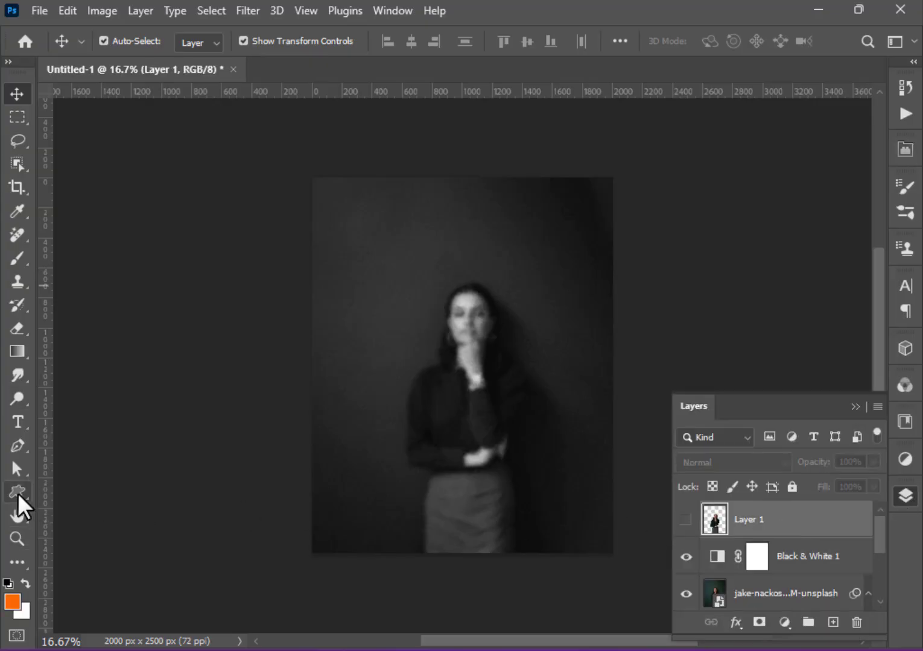
left_click(18, 493)
left_click(63, 491)
left_click(15, 599)
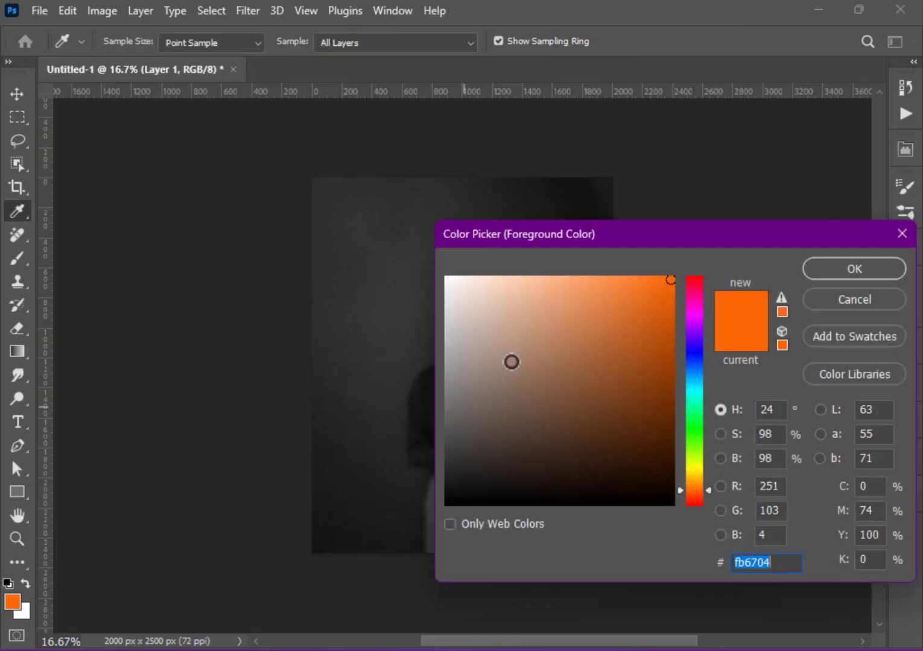
left_click_drag(511, 361, 701, 525)
left_click(823, 271)
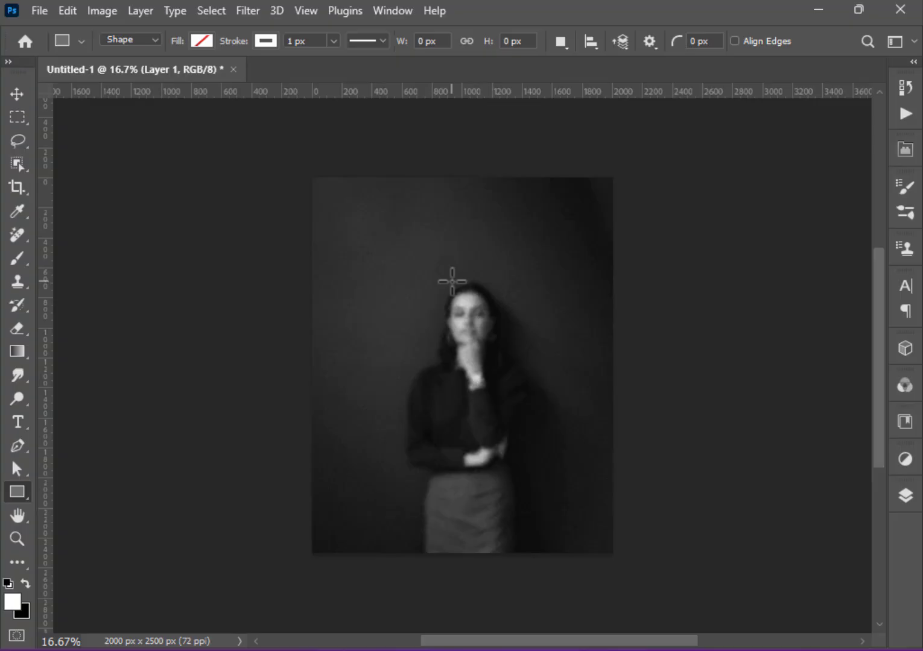
left_click_drag(451, 281, 496, 459)
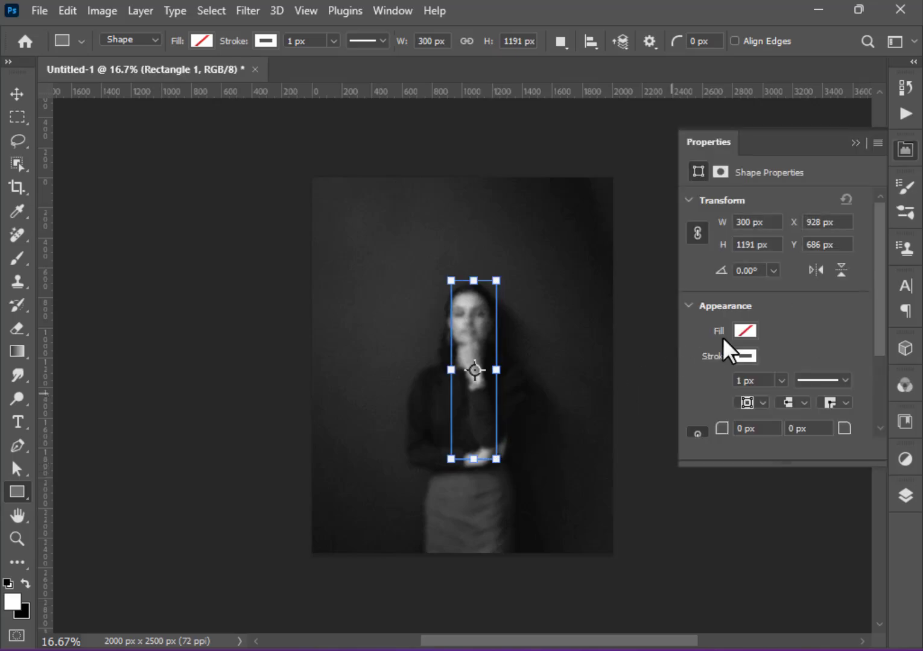
- Give the rectangle a black fill and a white 2 px stroke
left_click(744, 328)
left_click(691, 404)
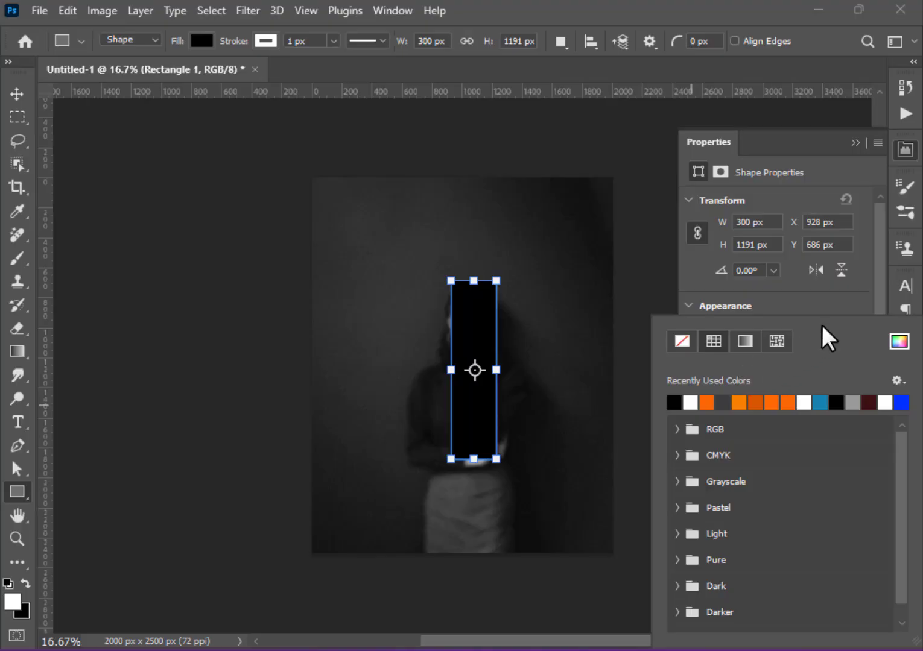
left_click(772, 313)
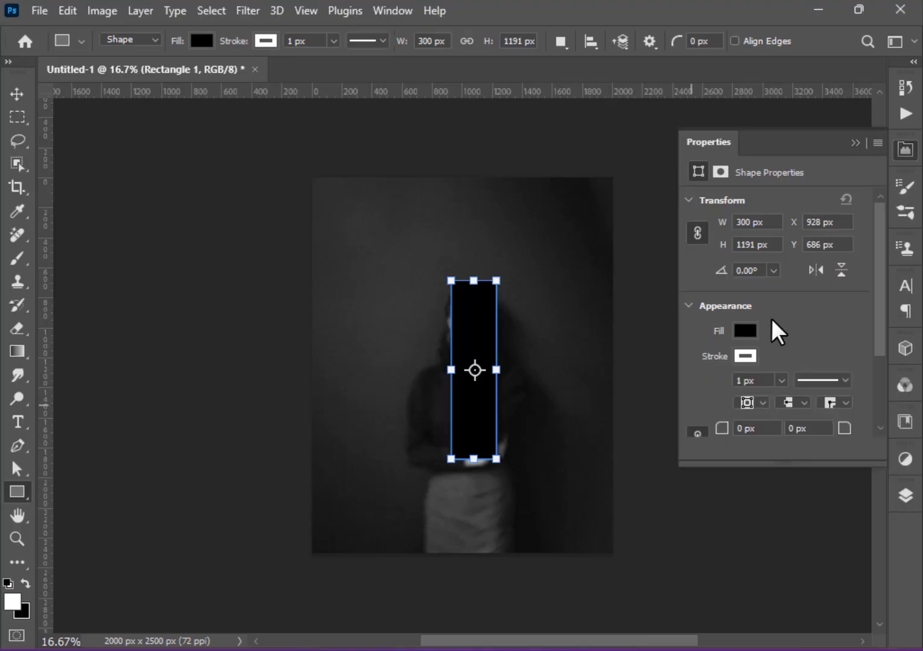
left_click(745, 356)
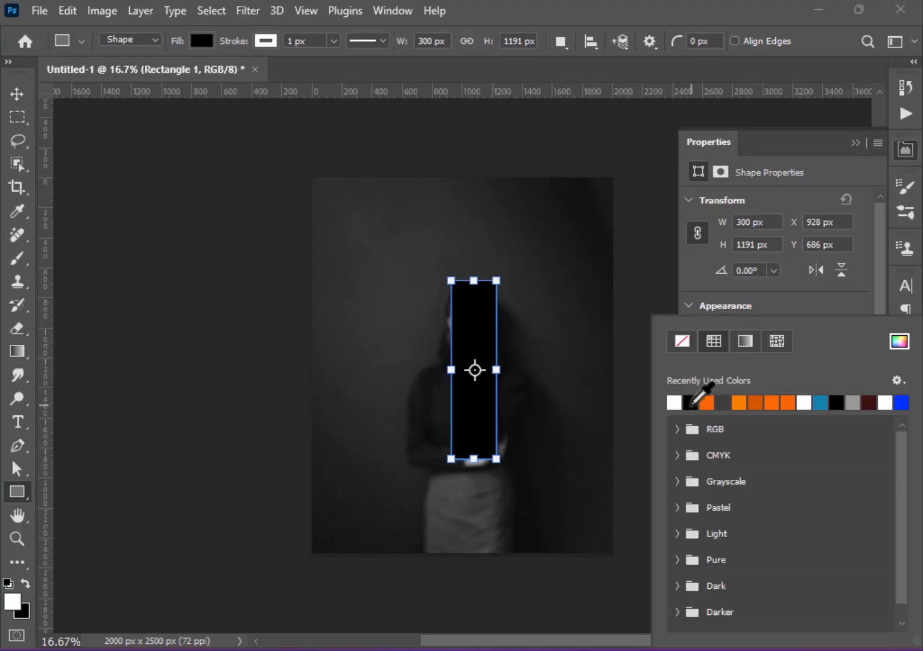
left_click(835, 308)
left_click(781, 380)
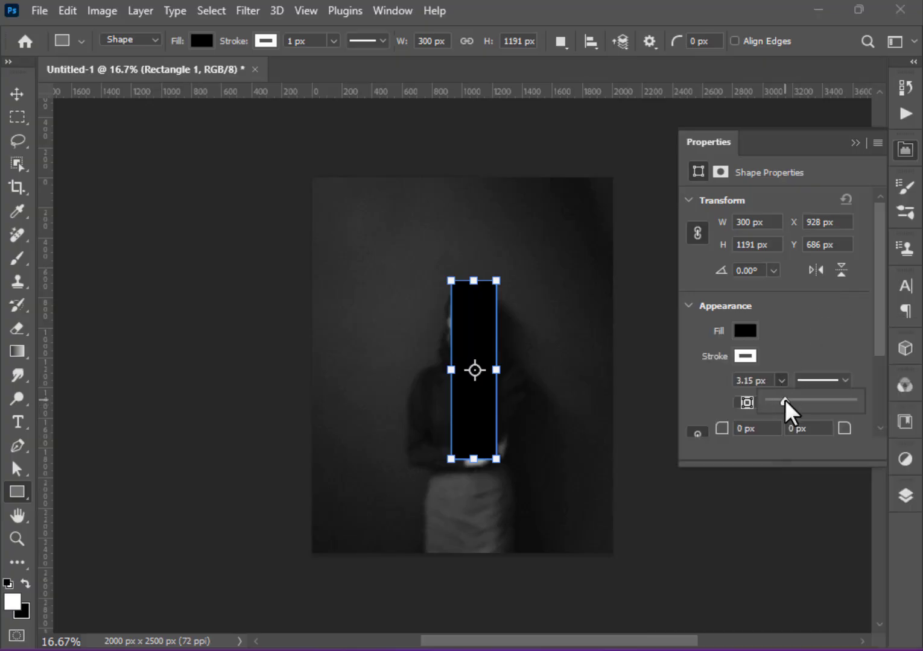
left_click(769, 382)
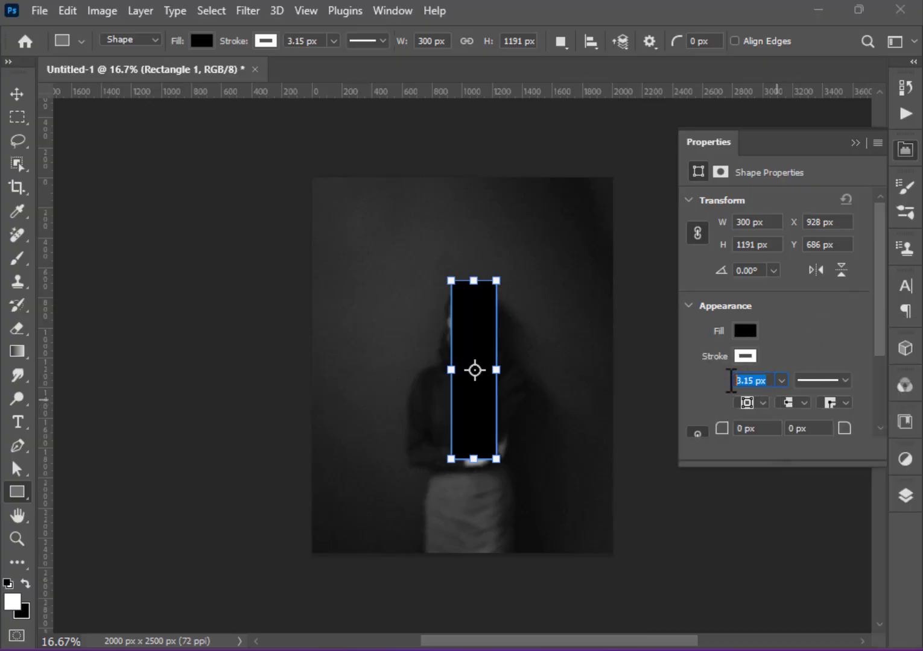
left_click(906, 150)
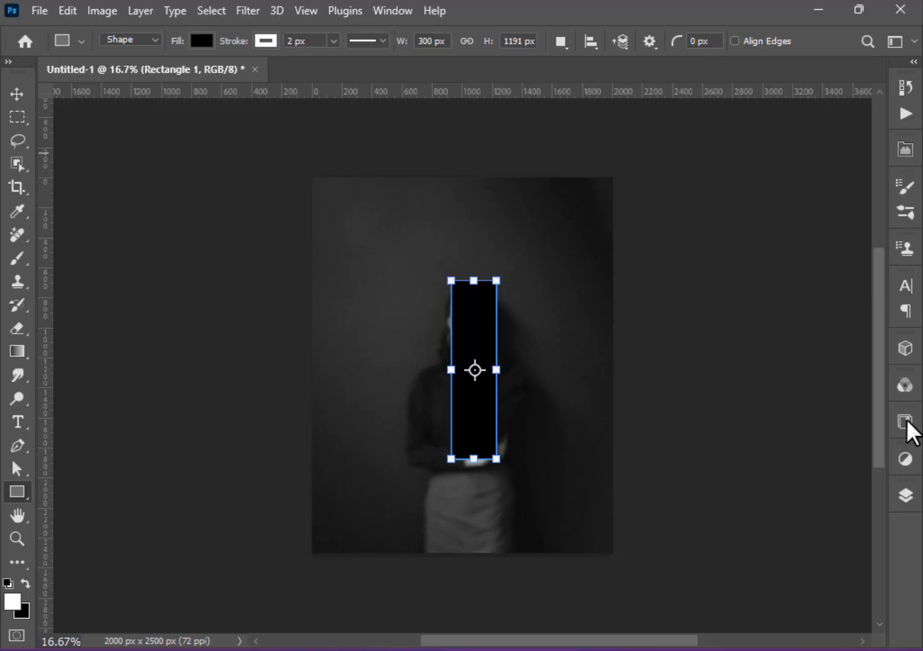
- Place Rectangle 1 beneath Layer 1 and clip the visible woman cutout to the rectangle
left_click(906, 496)
left_click_drag(772, 522, 764, 563)
left_click(758, 530)
left_click(685, 519)
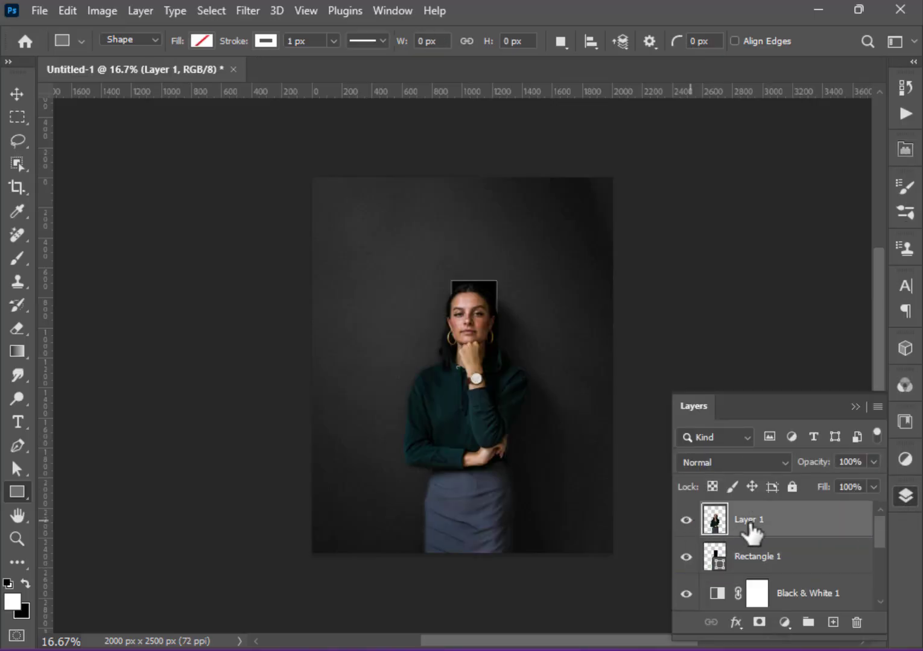
right_click(751, 533)
left_click(769, 438)
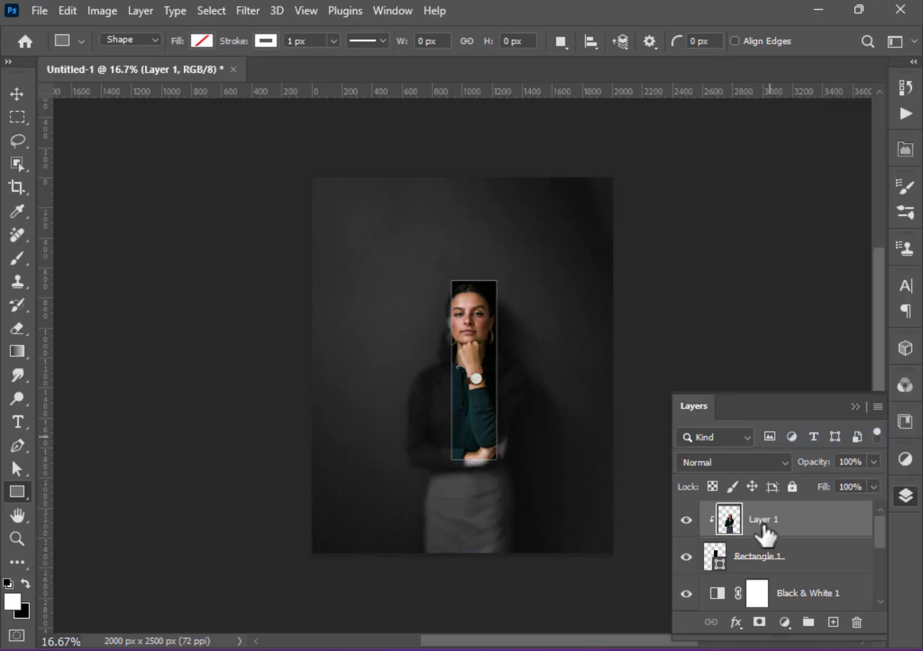
- Duplicate Layer 1 and add a black, inverted layer mask to the copy
key("ctrl+j")
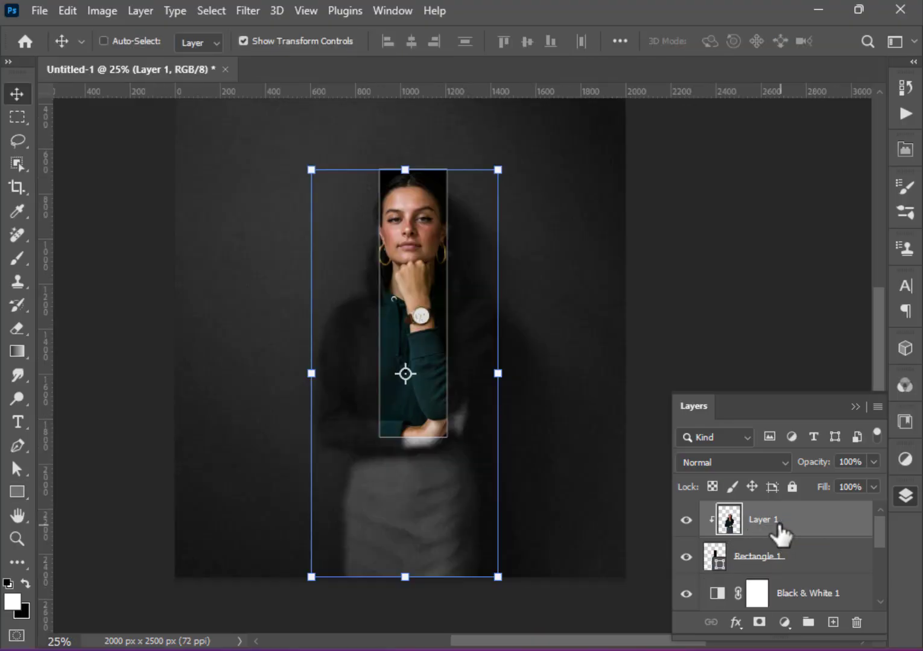
key("ctrl+j")
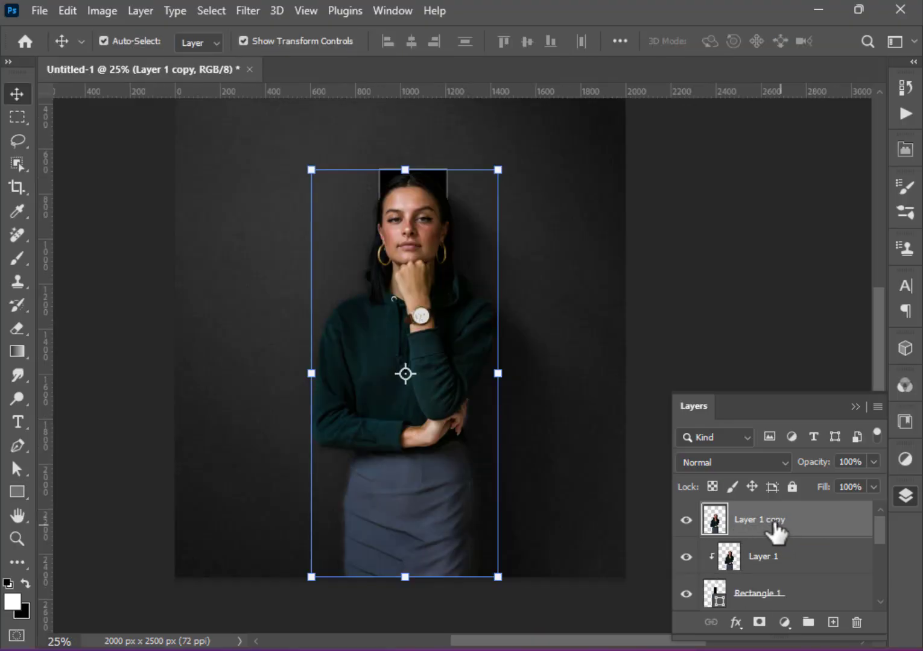
left_click(759, 622)
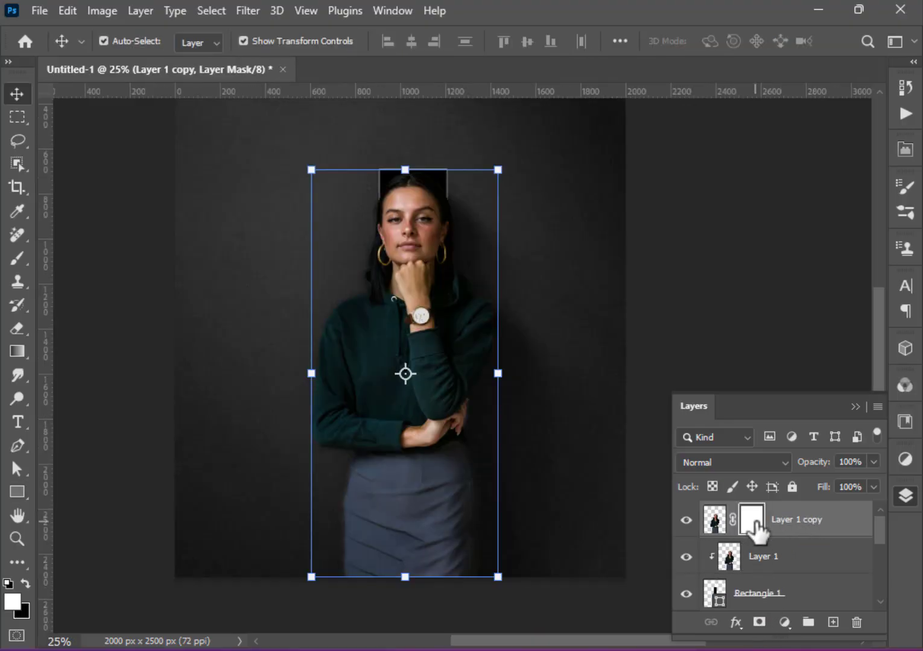
key("ctrl+i")
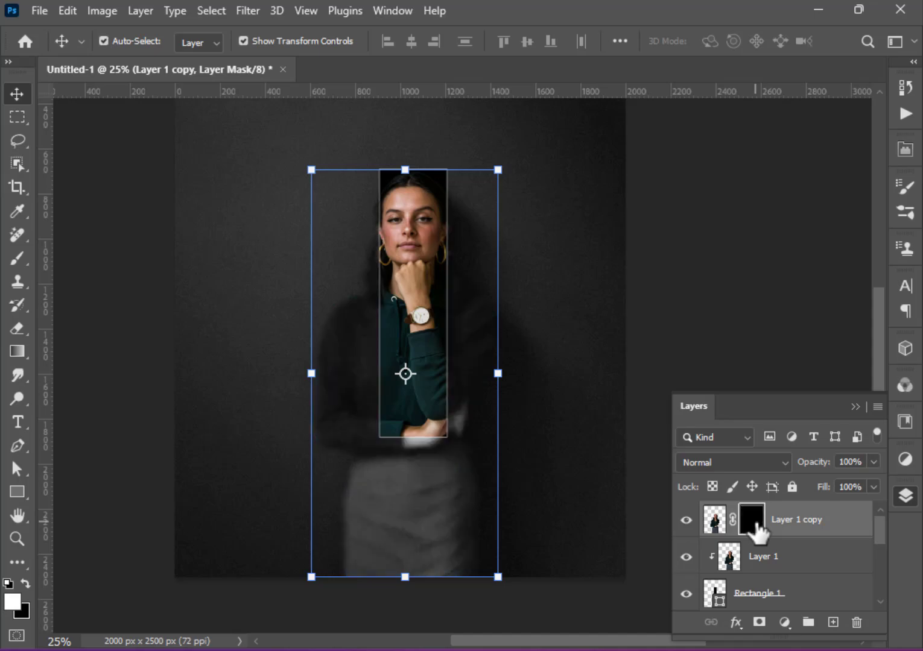
- Paint white on the Layer 1 copy mask with a soft 9 px brush to reveal the hand over the frame's lower-right corner
left_click(18, 258)
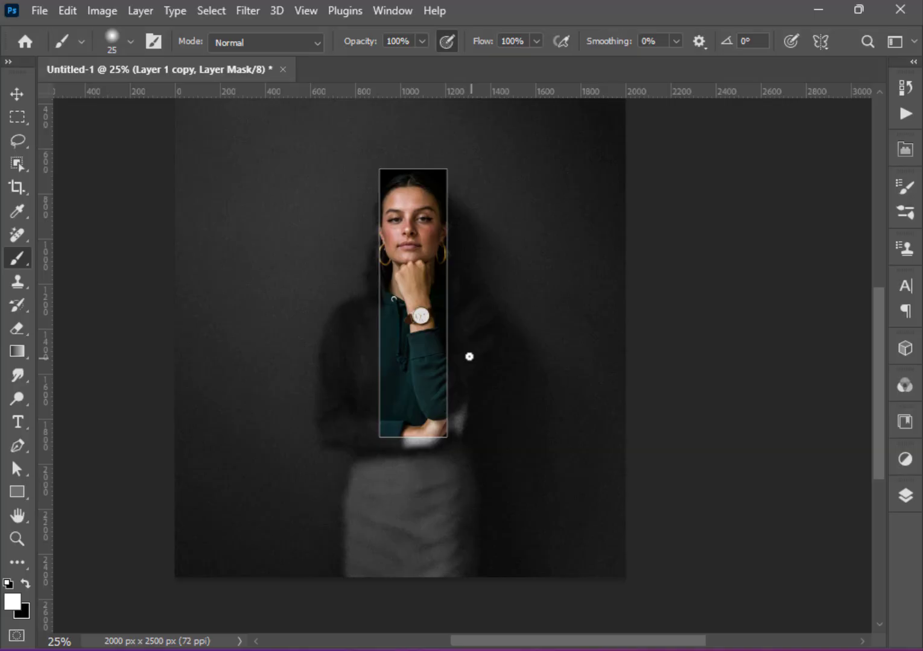
scroll(469, 356, "up", 2)
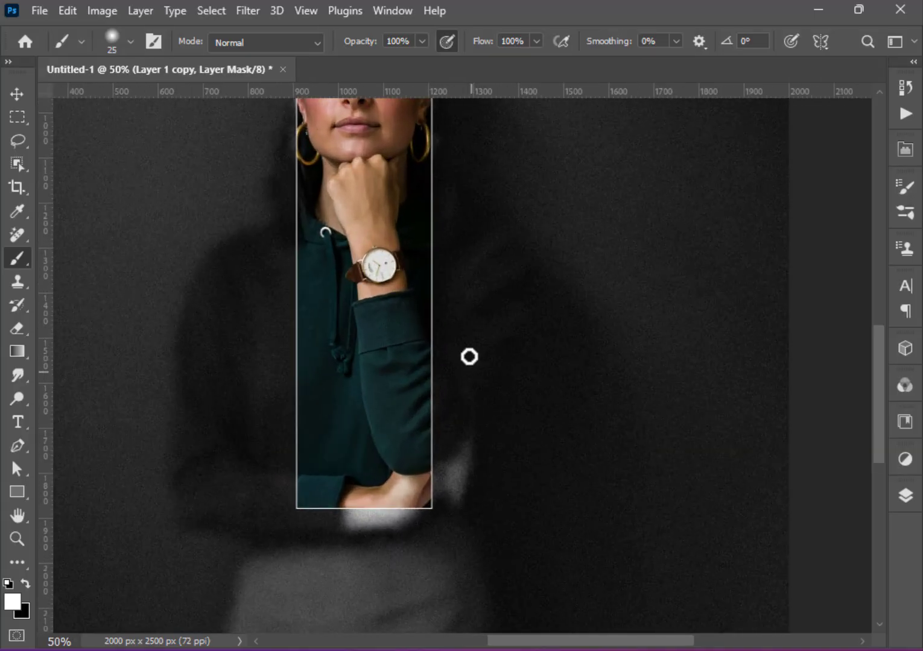
key("bracketright")
key("bracketright")
key("bracketright")
key("bracketright")
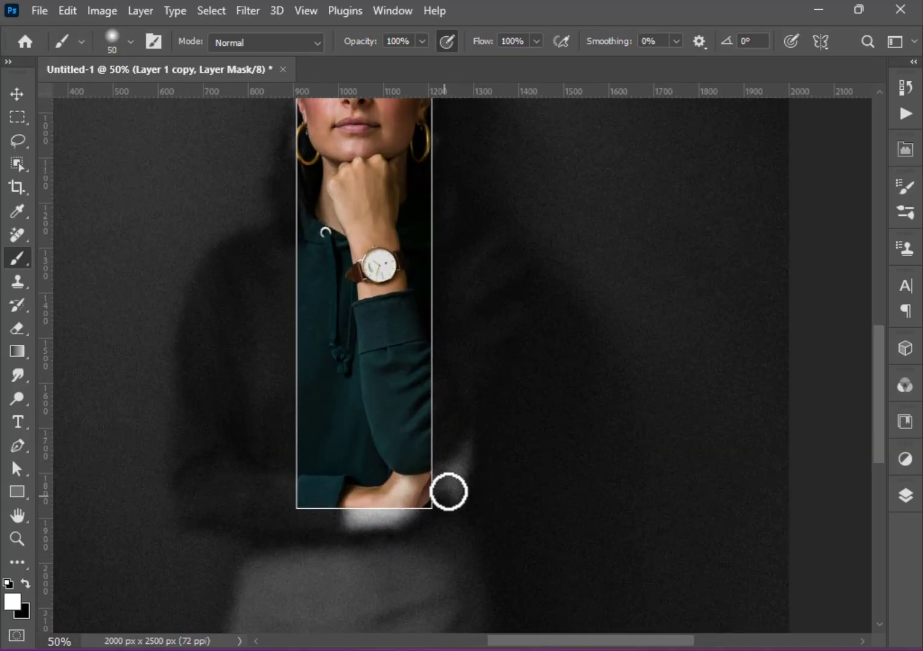
scroll(452, 494, "up", 2)
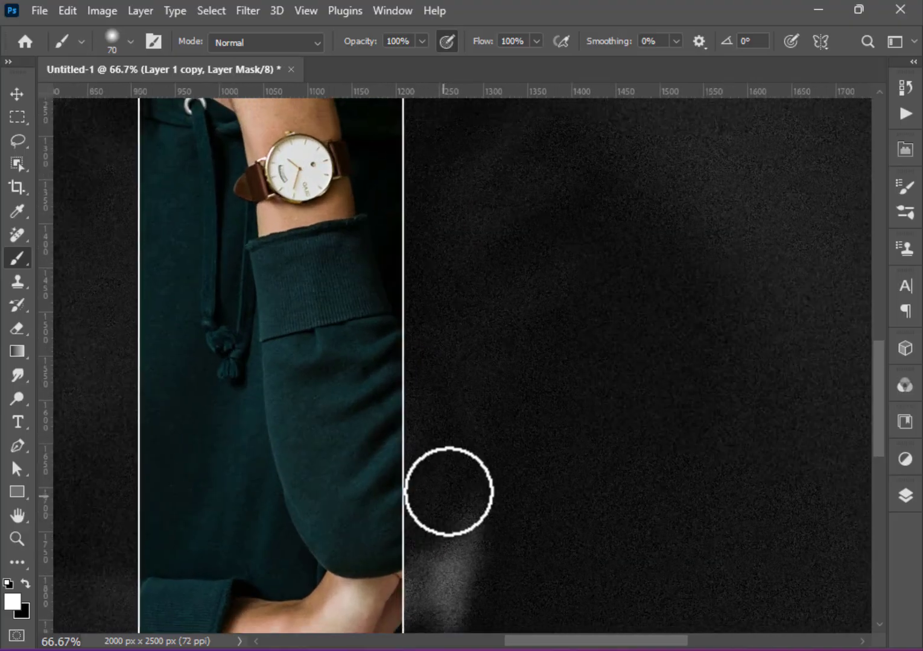
left_click_drag(437, 453, 429, 247)
key("bracketleft")
key("bracketleft")
key("bracketleft")
key("bracketleft")
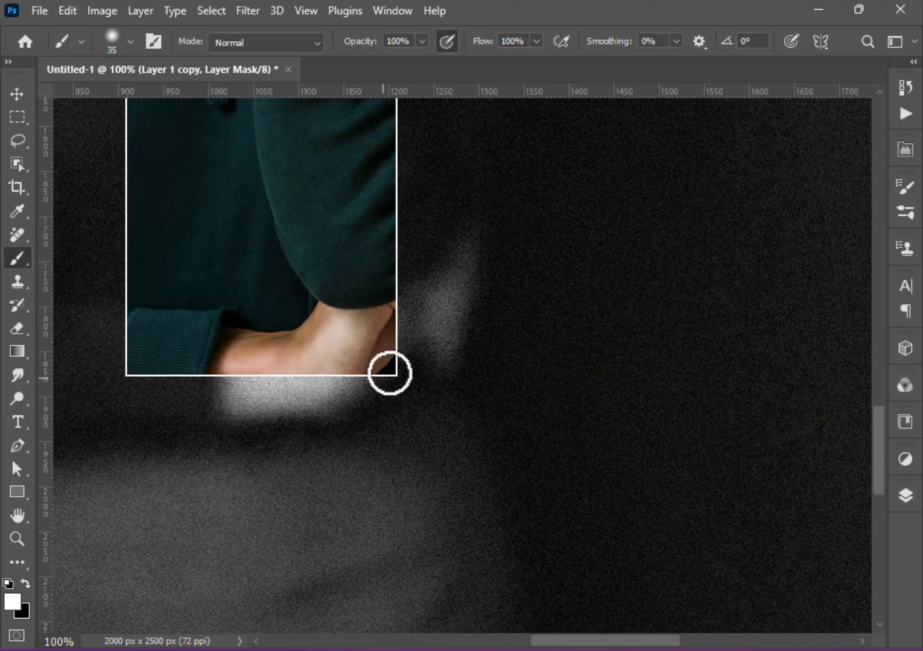
scroll(387, 375, "up", 1)
scroll(385, 379, "up", 1)
key("bracketleft")
key("bracketleft")
key("bracketleft")
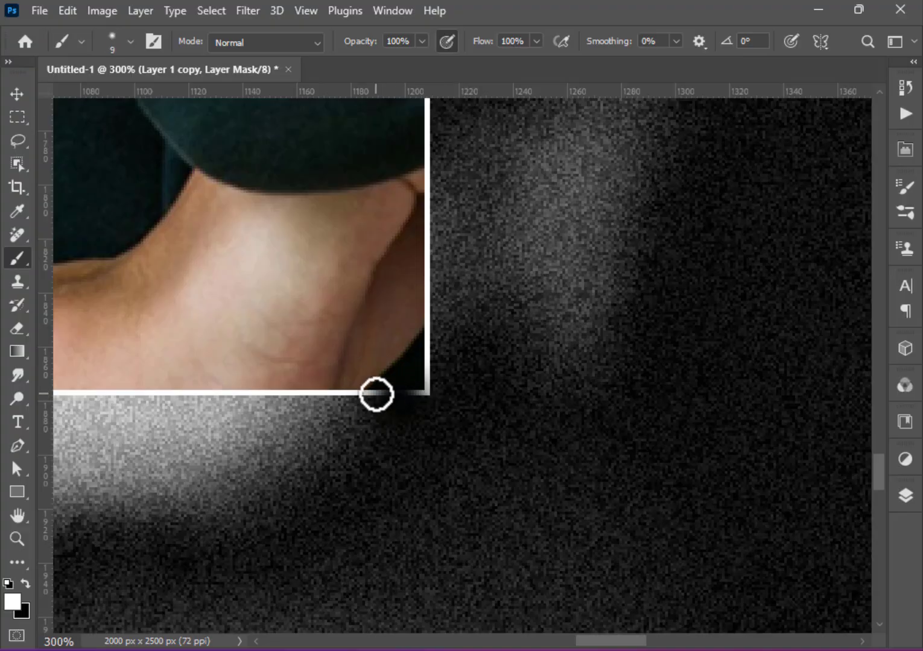
mouse_move(375, 395)
left_mouse_down()
mouse_move(426, 388)
mouse_move(409, 392)
mouse_move(428, 366)
mouse_move(426, 264)
mouse_move(427, 365)
mouse_move(393, 387)
left_mouse_up()
left_click_drag(418, 342, 421, 511)
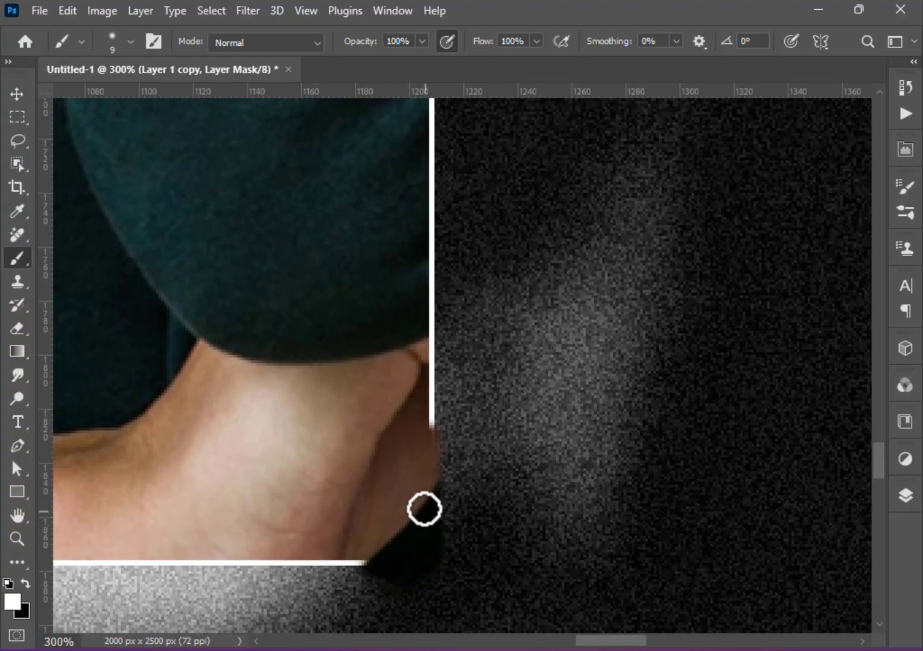
- Paint white on the mask up the frame's right edge to bring the sleeve and forearm in front of the border
mouse_move(427, 422)
left_mouse_down()
mouse_move(433, 352)
mouse_move(425, 527)
left_mouse_up()
left_click_drag(425, 527, 424, 347)
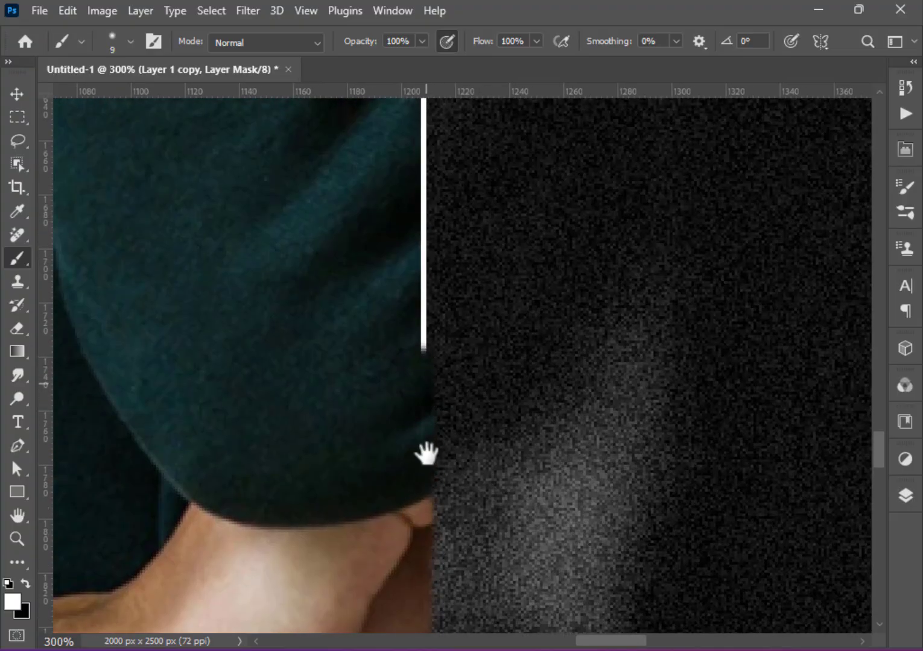
mouse_move(424, 454)
left_mouse_down()
mouse_move(434, 564)
mouse_move(432, 362)
mouse_move(424, 465)
mouse_move(420, 325)
mouse_move(434, 521)
mouse_move(437, 385)
mouse_move(438, 581)
left_mouse_up()
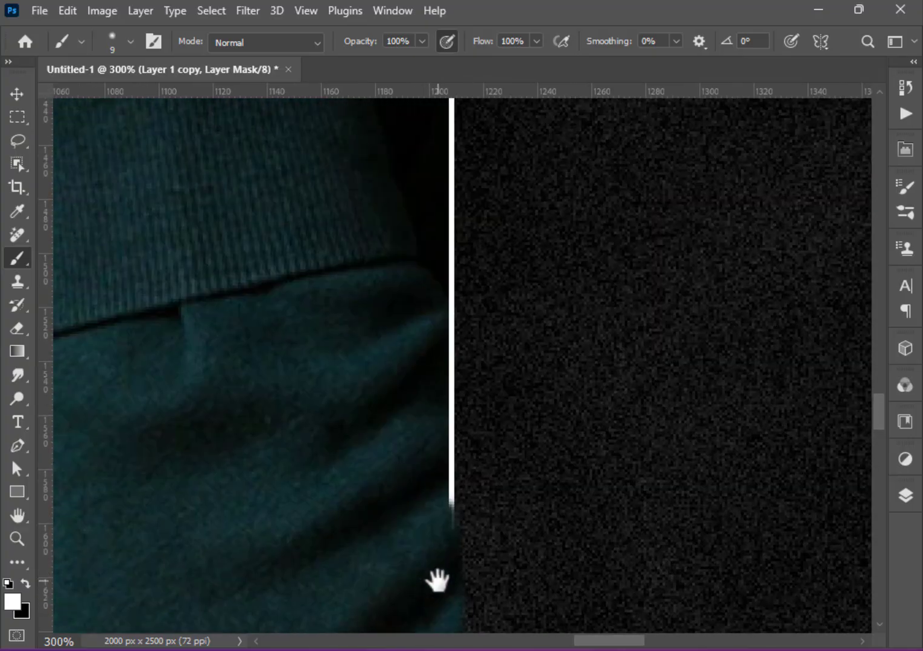
mouse_move(451, 536)
left_mouse_down()
mouse_move(454, 423)
mouse_move(455, 594)
mouse_move(461, 417)
left_mouse_up()
left_click_drag(463, 362, 469, 482)
left_click_drag(470, 193, 468, 536)
key("ctrl+minus")
key("ctrl+minus")
key("ctrl+minus")
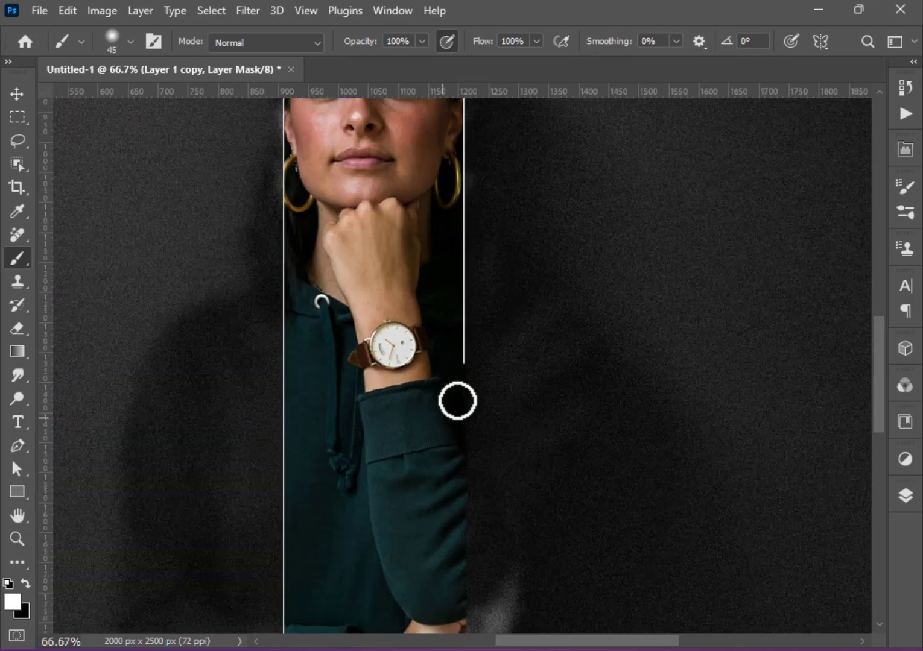
- Reveal the shoulder, hair and ear over the frame's right edge by painting white on the mask with a 45 px brush
scroll(449, 319, "up", 2)
left_click_drag(453, 417, 456, 380)
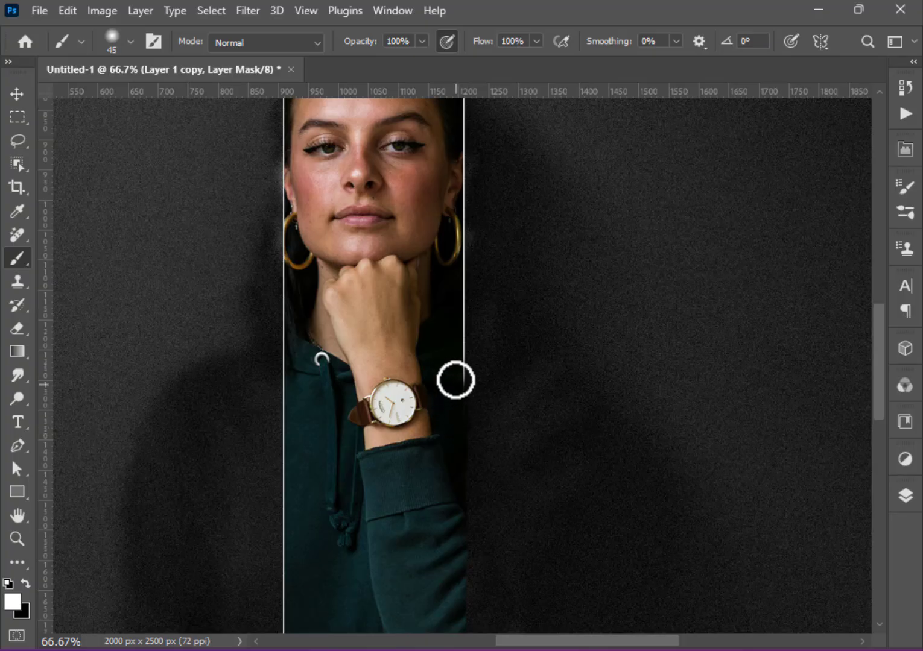
left_click_drag(453, 420, 453, 247)
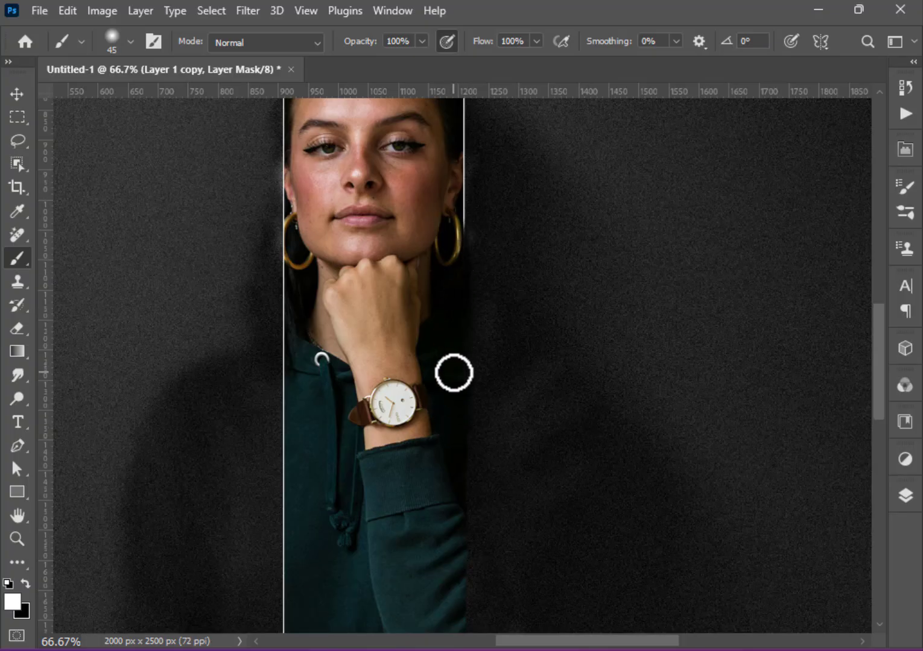
scroll(453, 373, "up", 6)
left_click_drag(462, 299, 457, 378)
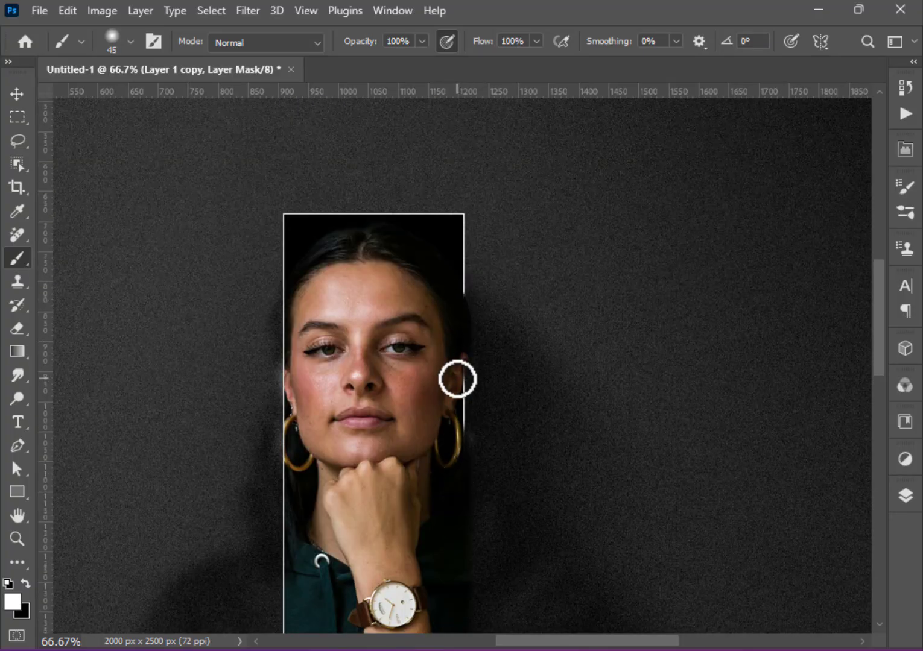
- Clean up the leftover border line beside the right-hand earring by painting white on the mask with a smaller soft brush
scroll(457, 379, "up", 3)
scroll(439, 351, "up", 4)
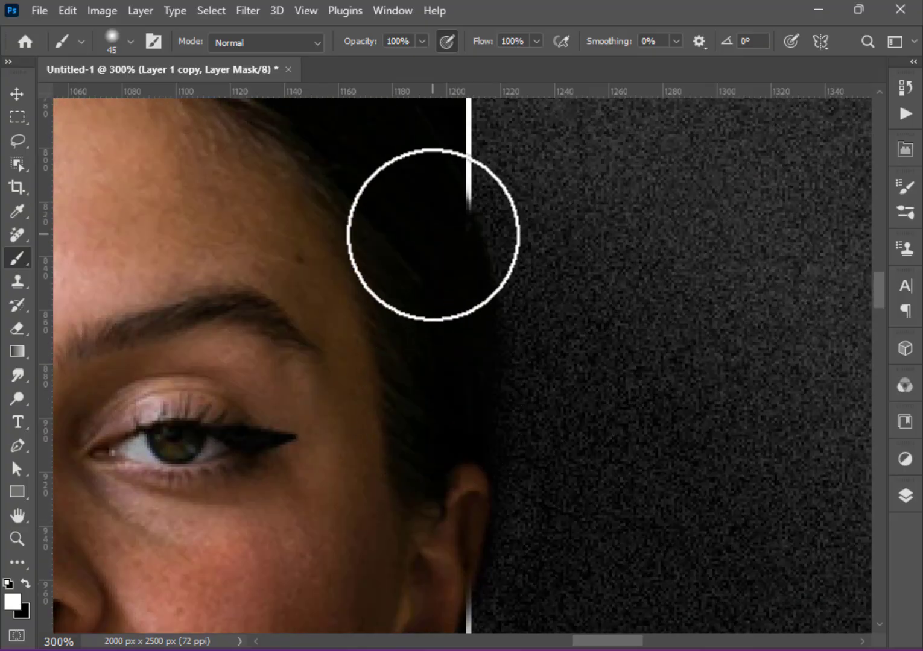
scroll(430, 422, "down", 5)
key("bracketleft")
key("bracketleft")
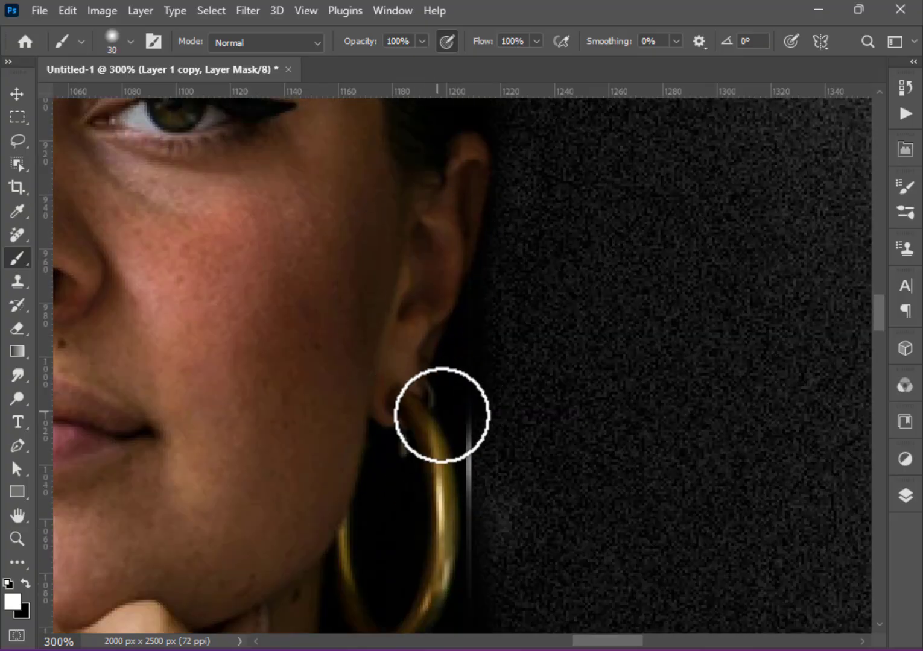
scroll(449, 398, "down", 4)
key("bracketleft")
scroll(443, 477, "down", 4)
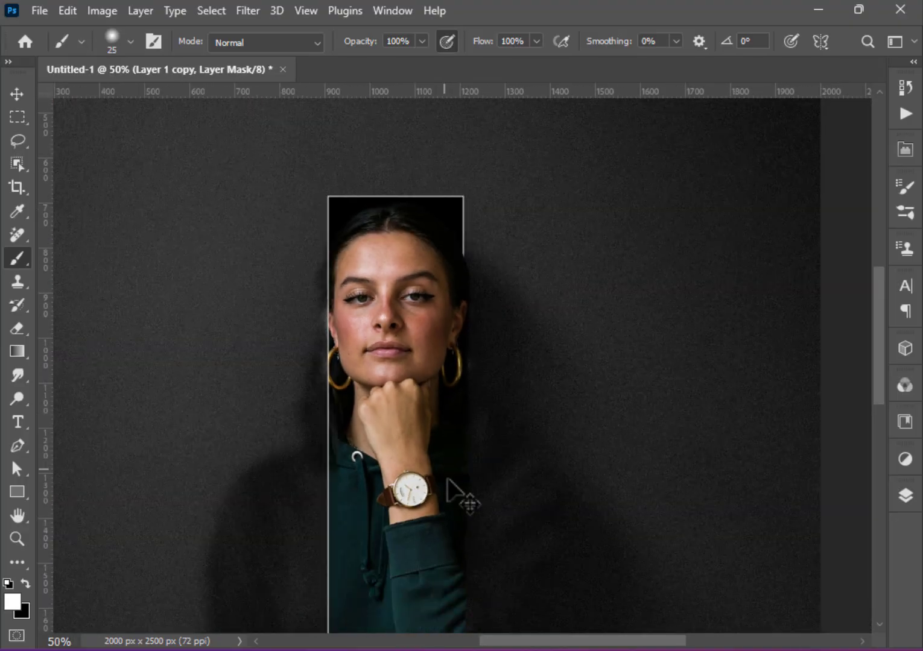
- Deselect all layers and examine the overall poster composition
scroll(448, 479, "down", 1)
scroll(457, 495, "down", 1)
left_click_drag(457, 495, 505, 321)
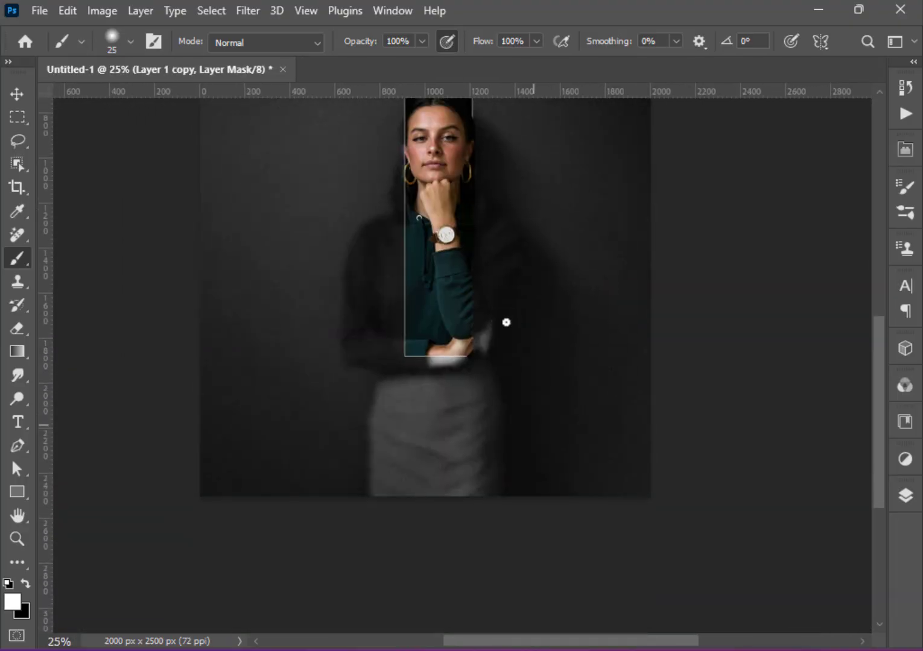
scroll(506, 322, "up", 3)
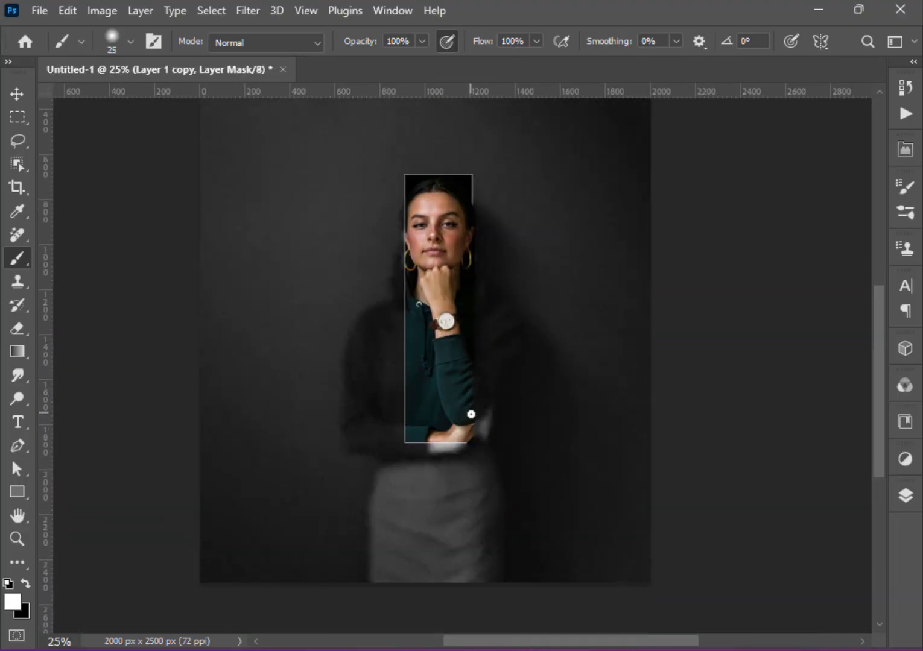
scroll(471, 432, "up", 1)
scroll(472, 432, "down", 3)
scroll(471, 432, "up", 1)
left_click(17, 94)
left_click(736, 339)
key("ctrl+minus")
key("ctrl+minus")
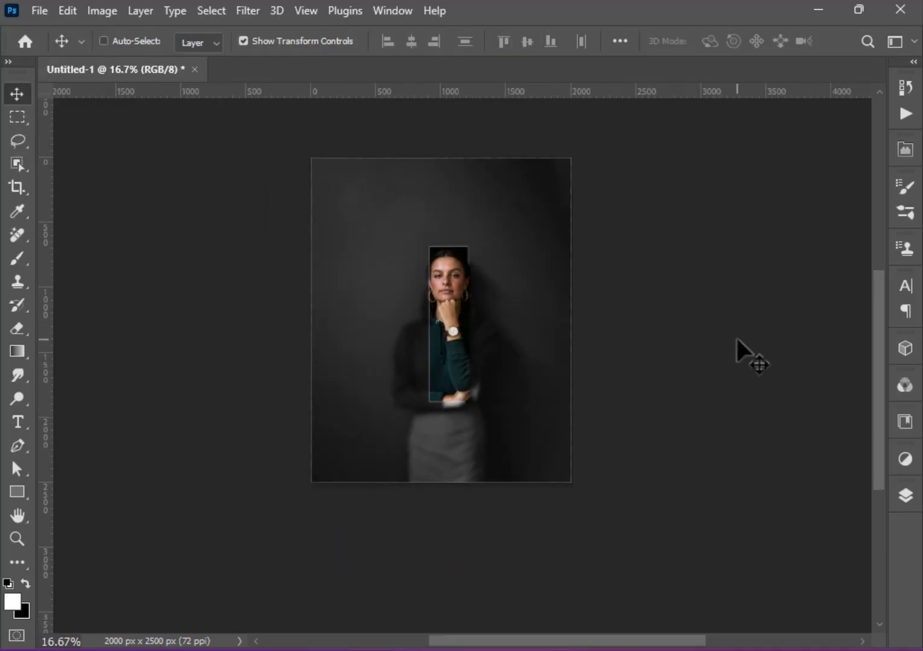
- Add the title text "focus" to the lower part of the poster, on a new layer above Layer 1 copy
key("ctrl+minus")
left_click(905, 496)
left_click(800, 526)
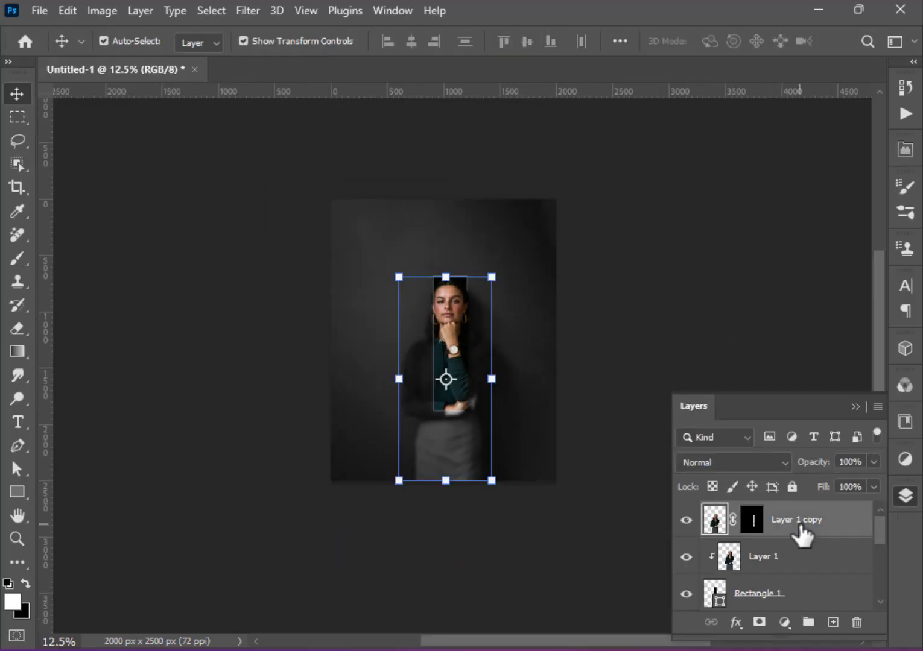
left_click(905, 497)
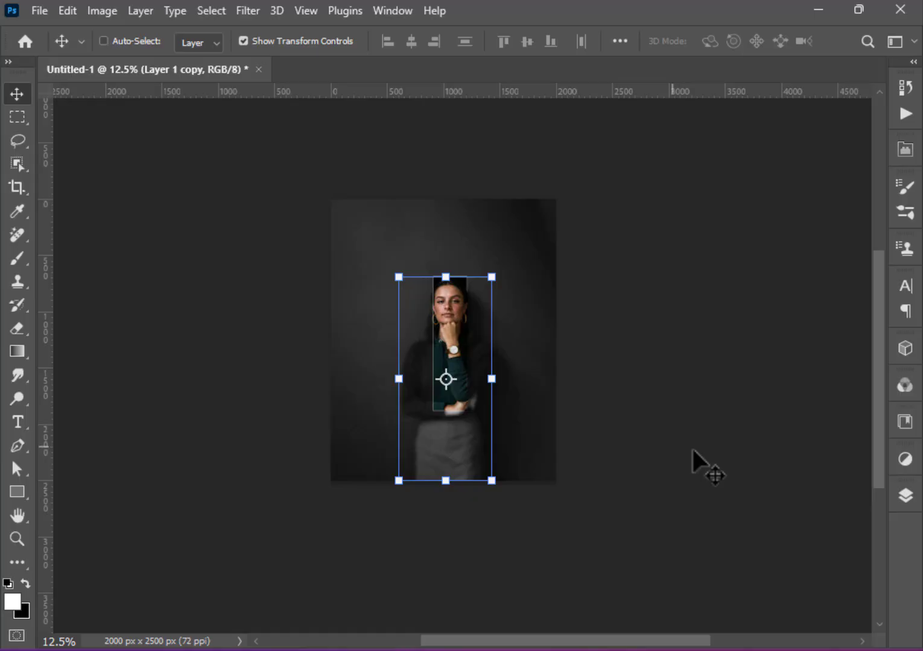
key("ctrl+plus")
key("ctrl+plus")
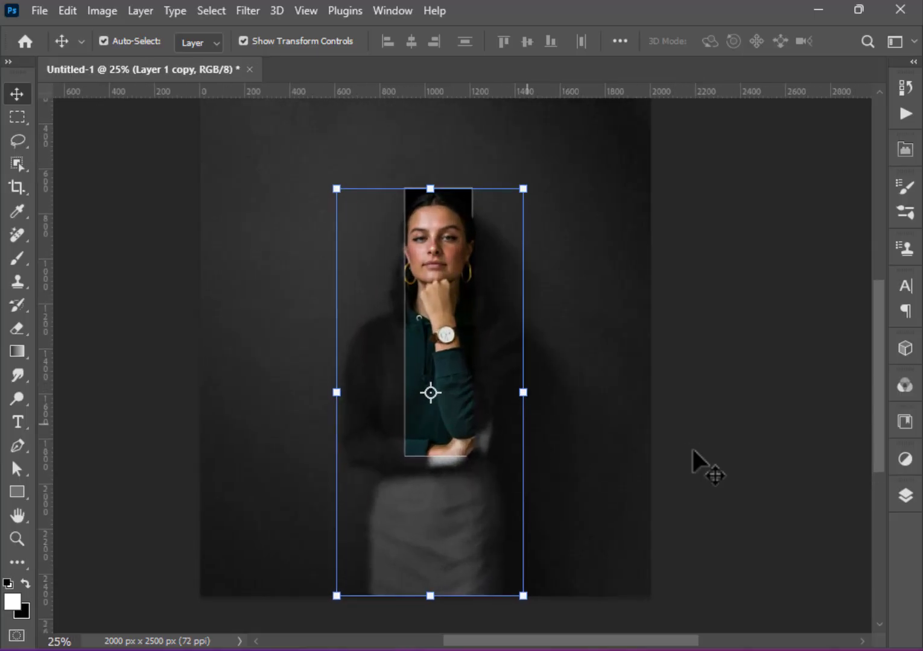
left_click(18, 422)
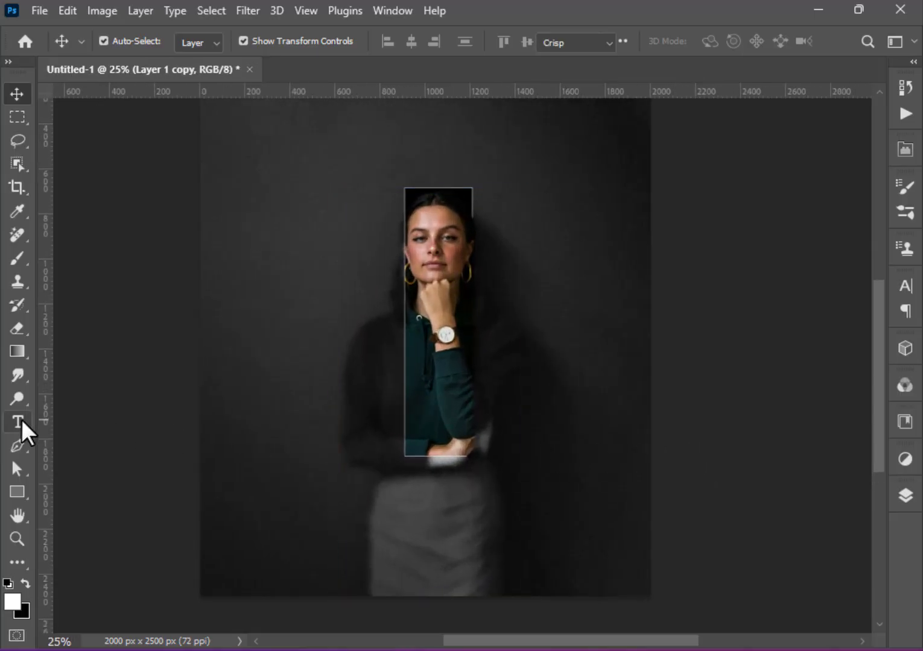
left_click(325, 492)
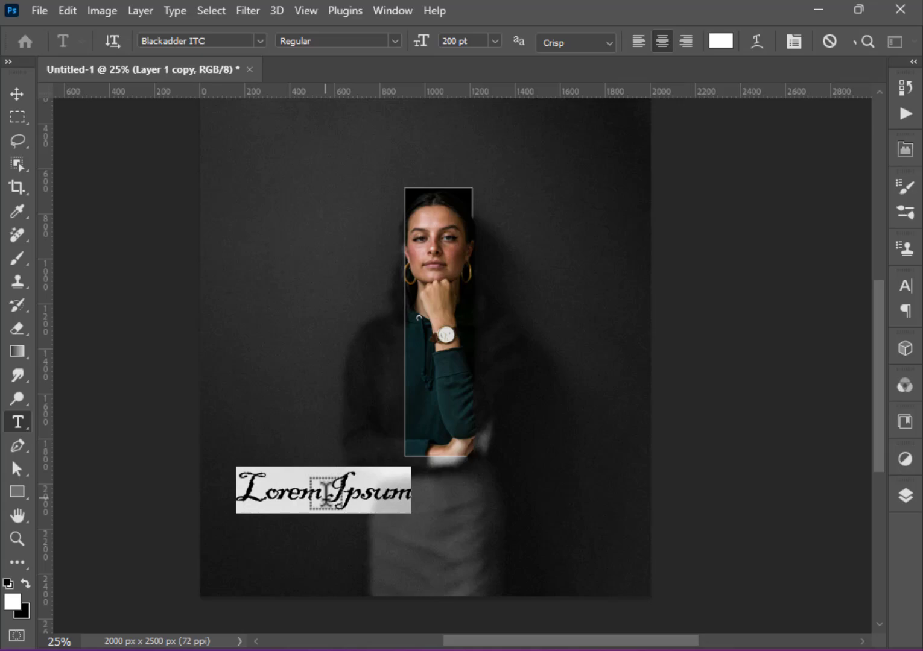
type("fo")
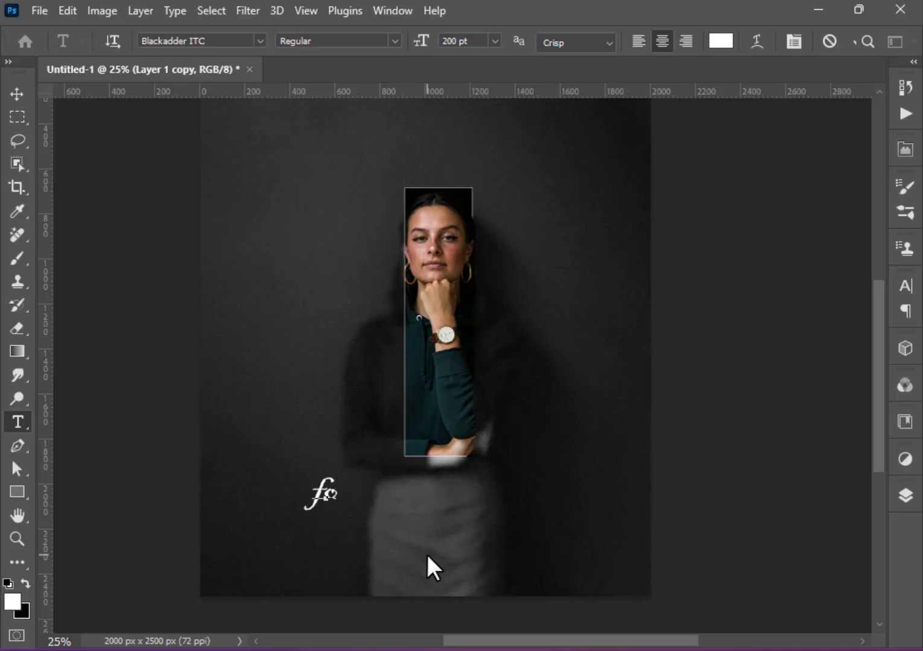
type("cus")
- Change the font of the letters "cus" in the title to Bell MT
left_click_drag(315, 491, 392, 491)
left_click(904, 286)
left_click(797, 312)
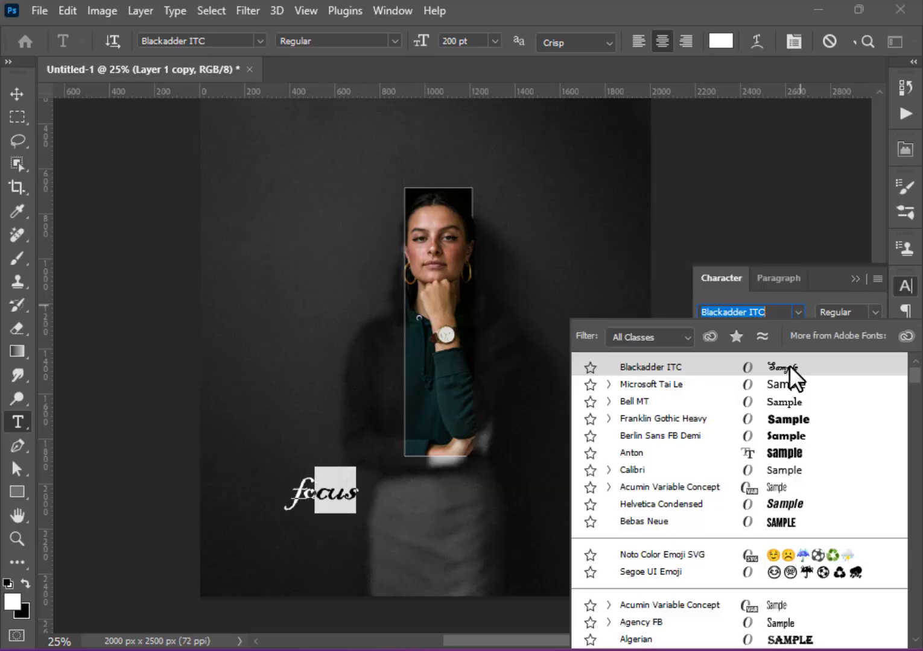
left_click(783, 399)
- Set the letters "fo" in the title in Microsoft Tai Le with an italic slant
left_click_drag(311, 490, 269, 484)
left_click(904, 287)
left_click(797, 312)
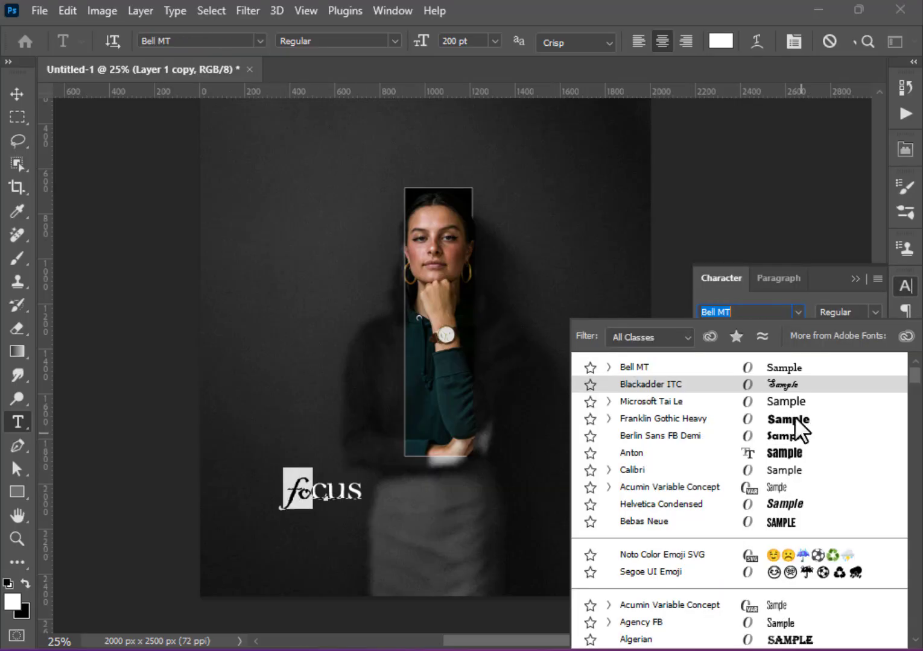
left_click(790, 489)
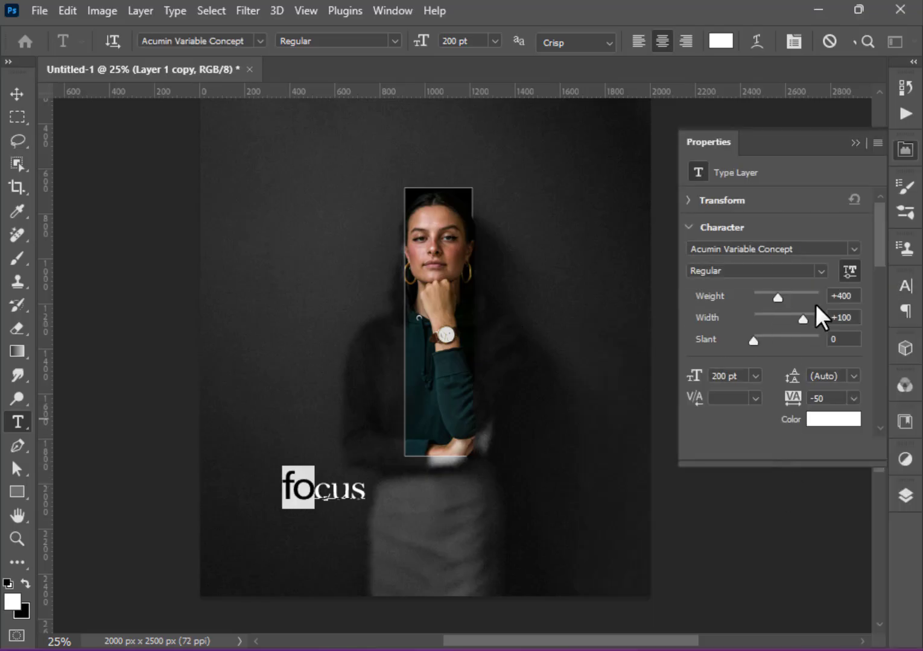
left_click(903, 287)
left_click(797, 313)
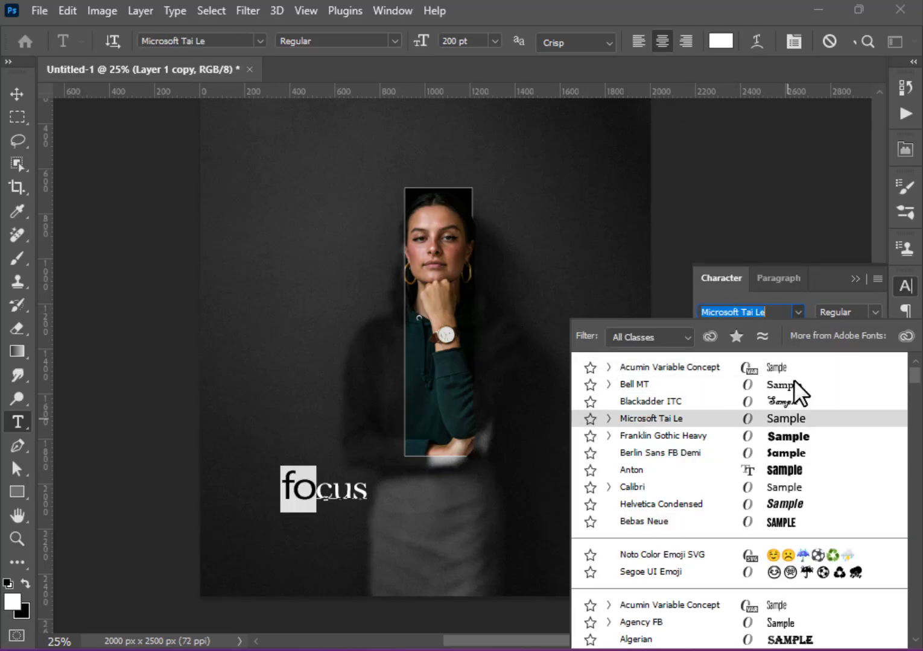
left_click(787, 419)
left_click(904, 286)
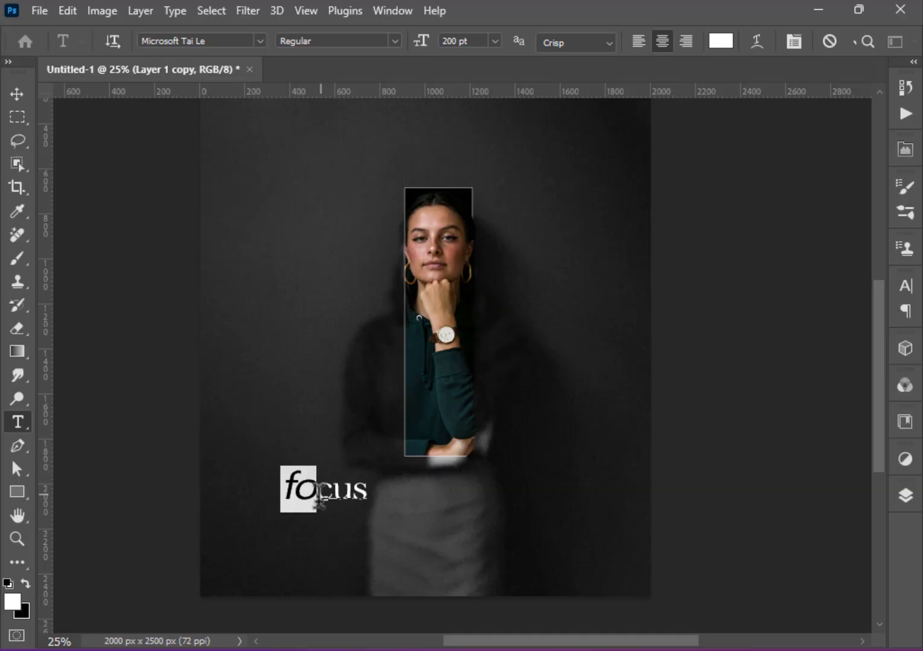
- Color the letters "cus" in the title orange
left_click(720, 41)
left_click(656, 304)
key("Return")
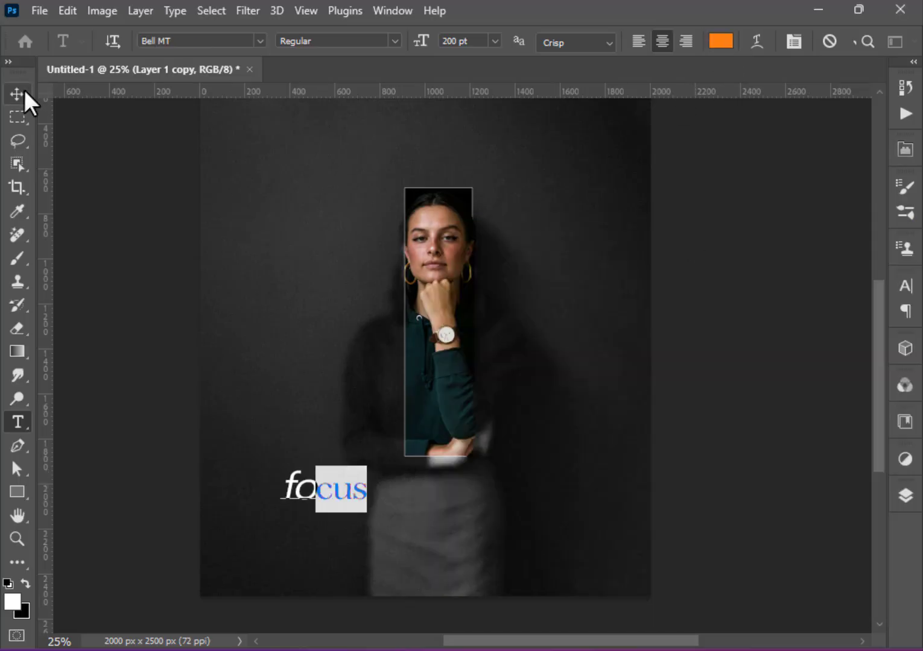
- Enlarge the "focus" title and center it over the lower edge of the woman's frame
left_click(19, 93)
scroll(516, 450, "down", 2)
left_click_drag(366, 386, 471, 387)
left_click_drag(433, 403, 480, 413)
left_click_drag(523, 445, 480, 396)
key("Return")
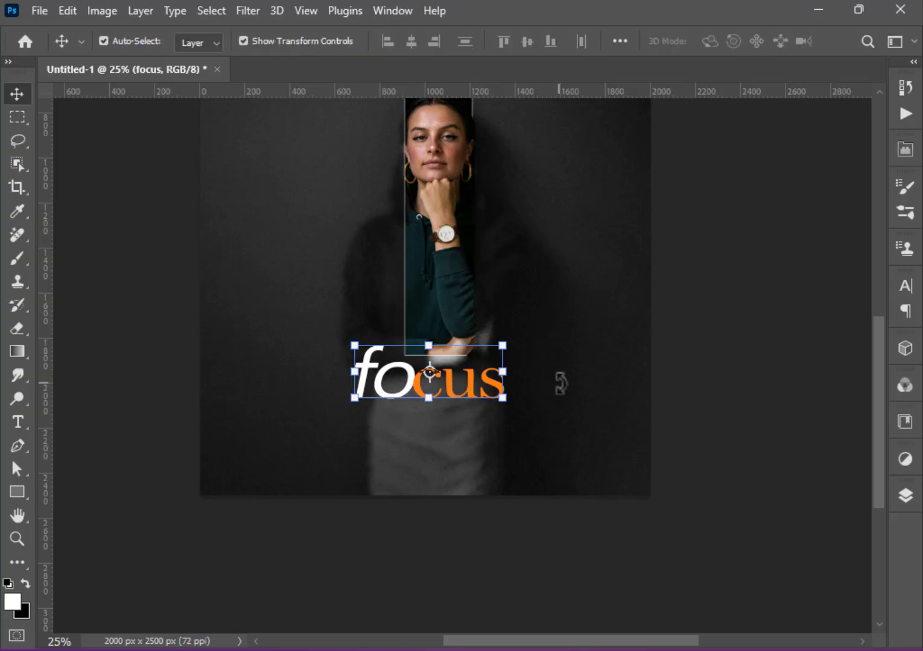
- Add the pasted tagline "Dream Big. Work Hard. Shine Bright." as a new text layer below the title
left_click(678, 403)
scroll(678, 403, "up", 2)
key("ctrl+minus")
left_click(18, 421)
left_click(403, 490)
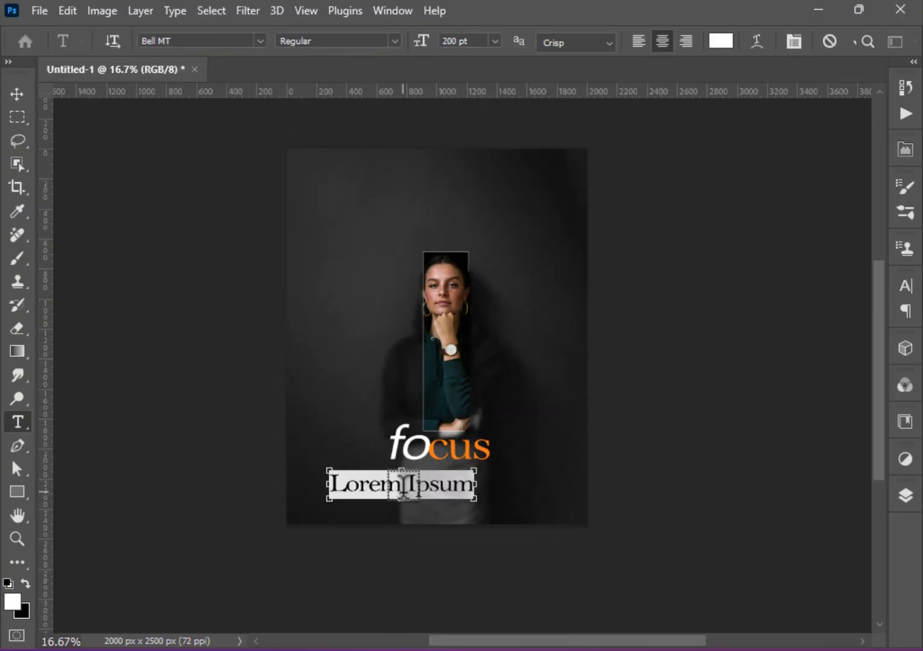
key("ctrl+v")
key("ctrl+a")
- Format the tagline in Acumin Variable Concept at 106 pt with -100 tracking
left_click(905, 286)
left_click(799, 311)
left_click(776, 382)
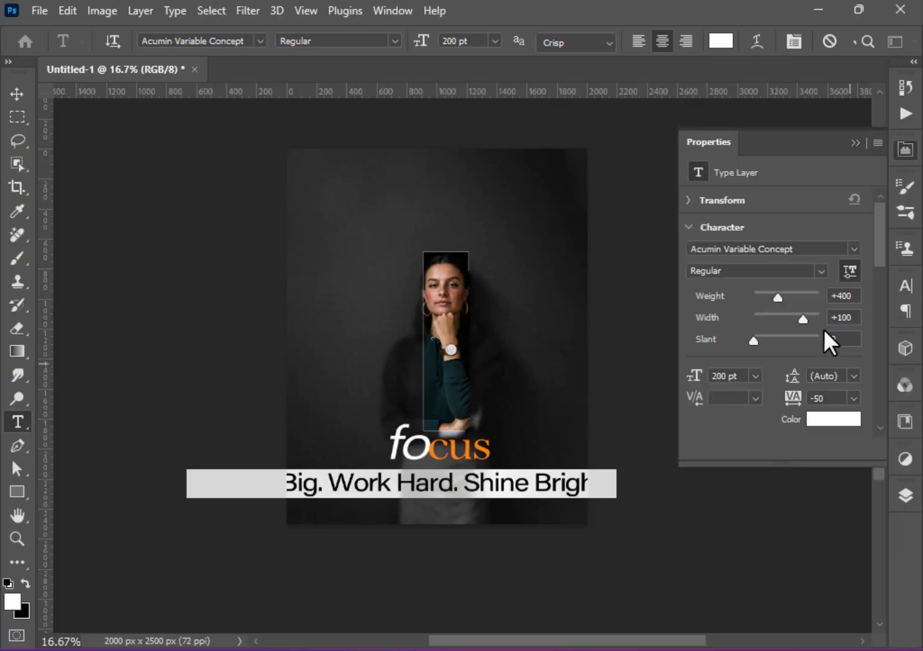
left_click_drag(799, 398, 791, 399)
left_click(757, 376)
left_click(752, 336)
left_click(756, 378)
left_click(735, 377)
scroll(732, 377, "up", 12)
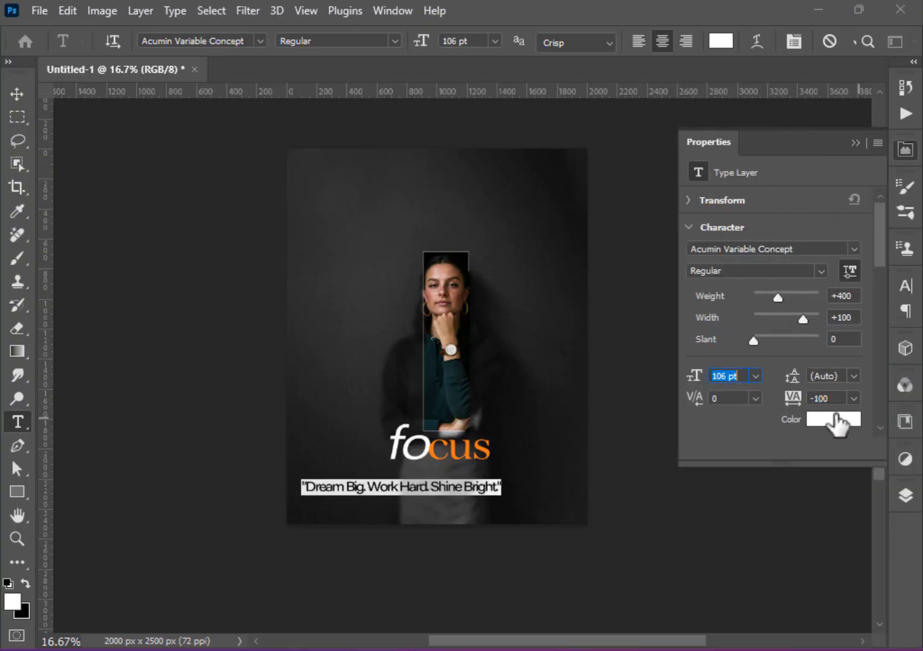
- Set the tagline's text color to orange
left_click(834, 421)
left_click_drag(694, 469, 695, 493)
left_click(657, 277)
left_click(840, 268)
left_click(855, 143)
- Move the tagline directly beneath the title and set its tracking to 0
left_click(17, 94)
left_click_drag(447, 489, 483, 473)
left_click(904, 286)
left_click_drag(811, 351, 825, 351)
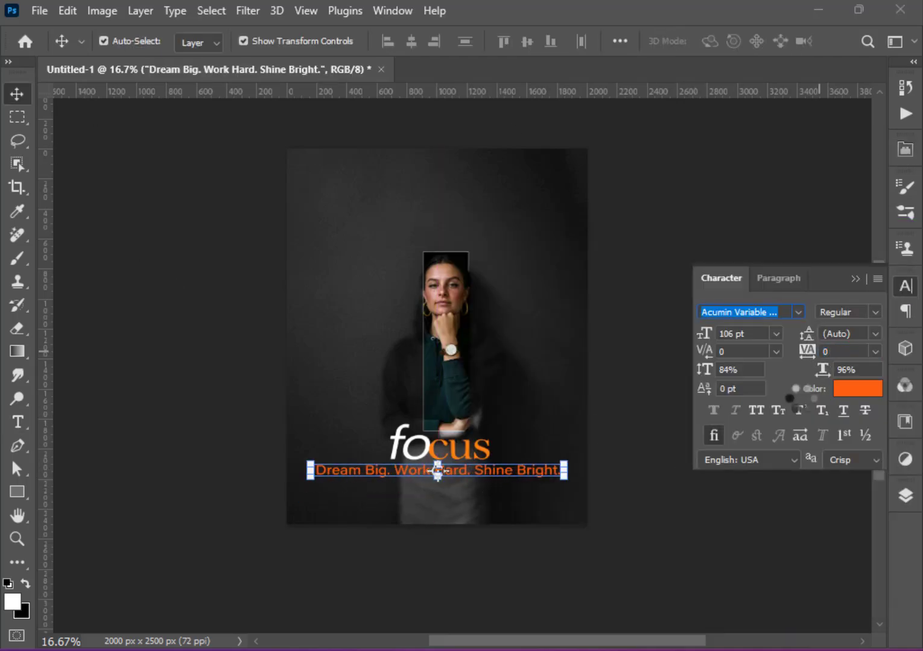
- Recolor the tagline light grey
left_click(857, 388)
left_click_drag(446, 356, 445, 344)
left_click(824, 267)
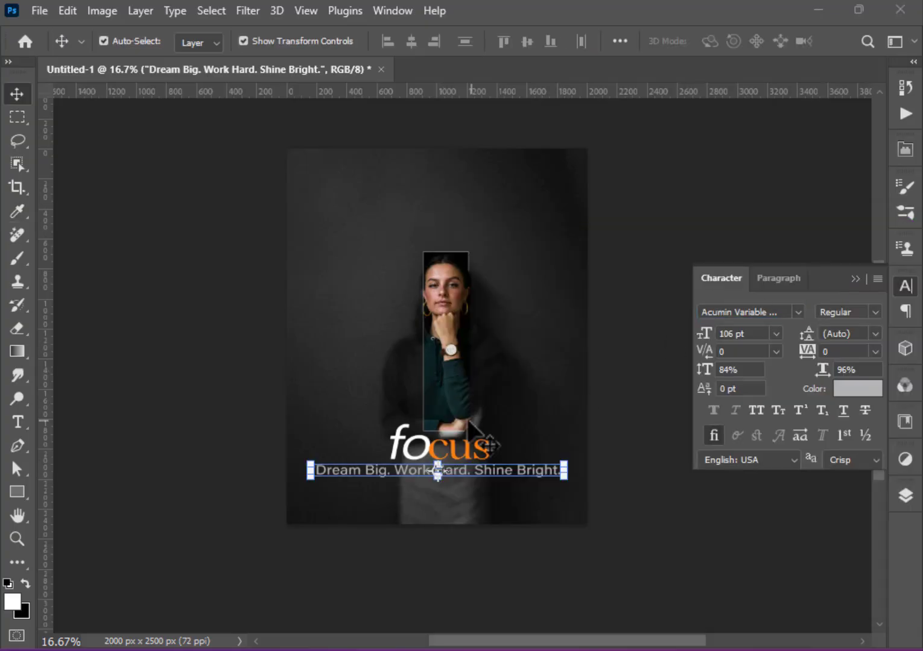
left_click(903, 309)
left_click(904, 286)
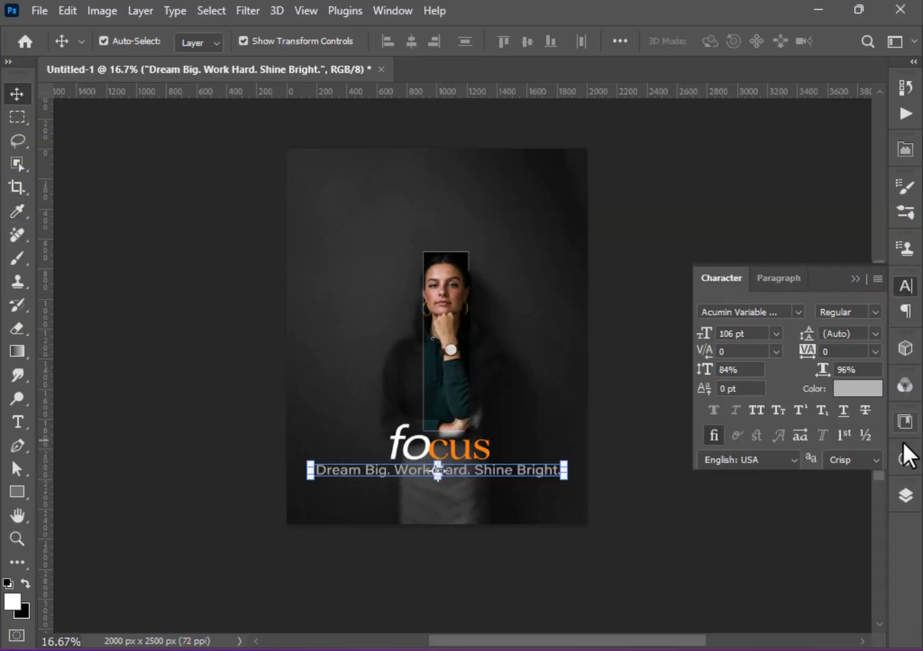
- Nudge the tagline into line under the title and scale the "focus" title down slightly
left_click(725, 245)
left_click_drag(544, 469, 549, 469)
left_click(594, 509)
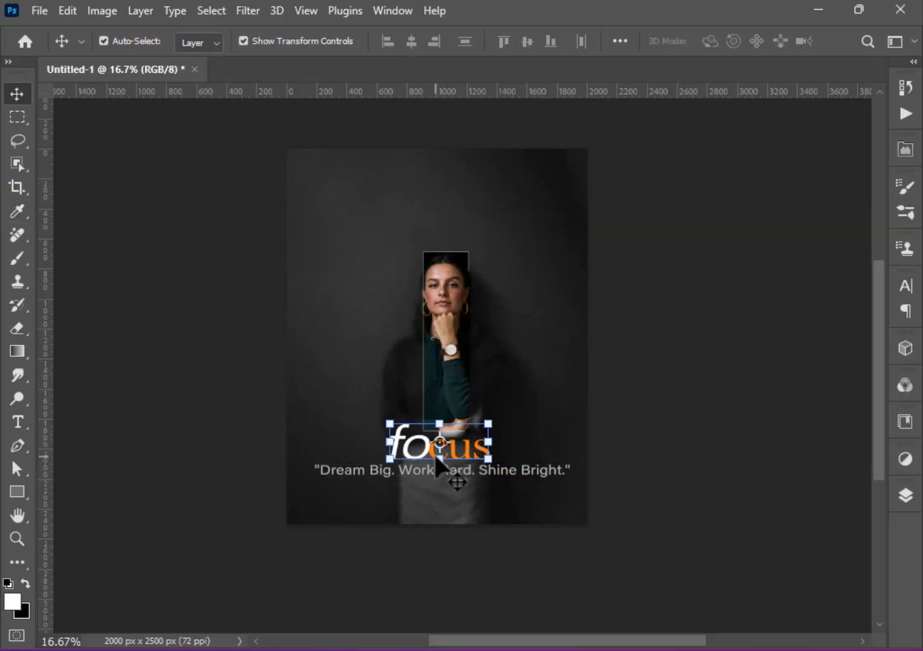
left_click_drag(436, 458, 507, 479)
key("Return")
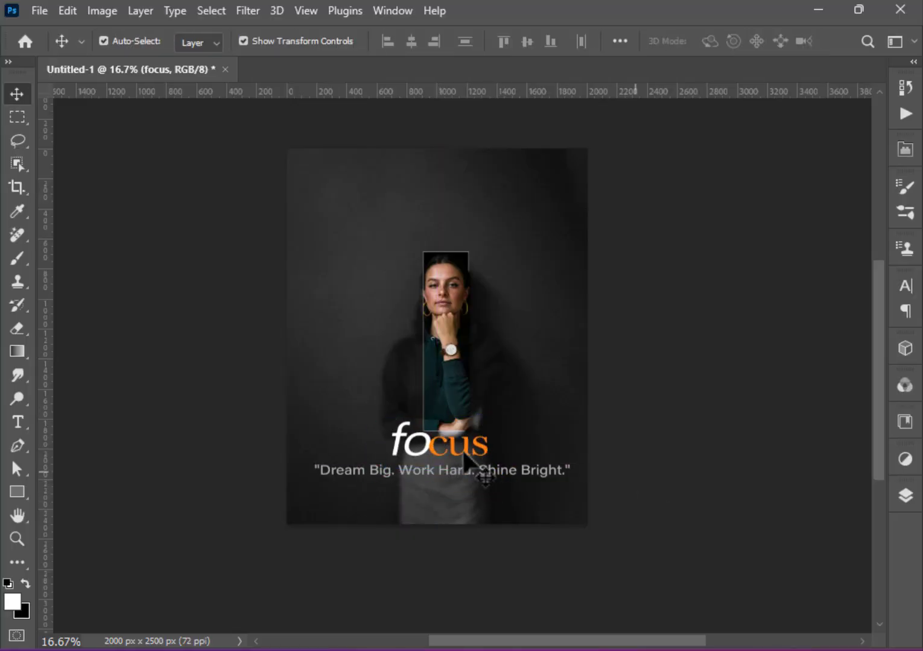
- Add a 72 pt Lorem ipsum paragraph in a text box spanning the tagline's width near the poster's lower edge
left_click(95, 465)
key("t")
left_click_drag(315, 492, 568, 524)
left_click(905, 286)
left_click(776, 333)
left_click(754, 588)
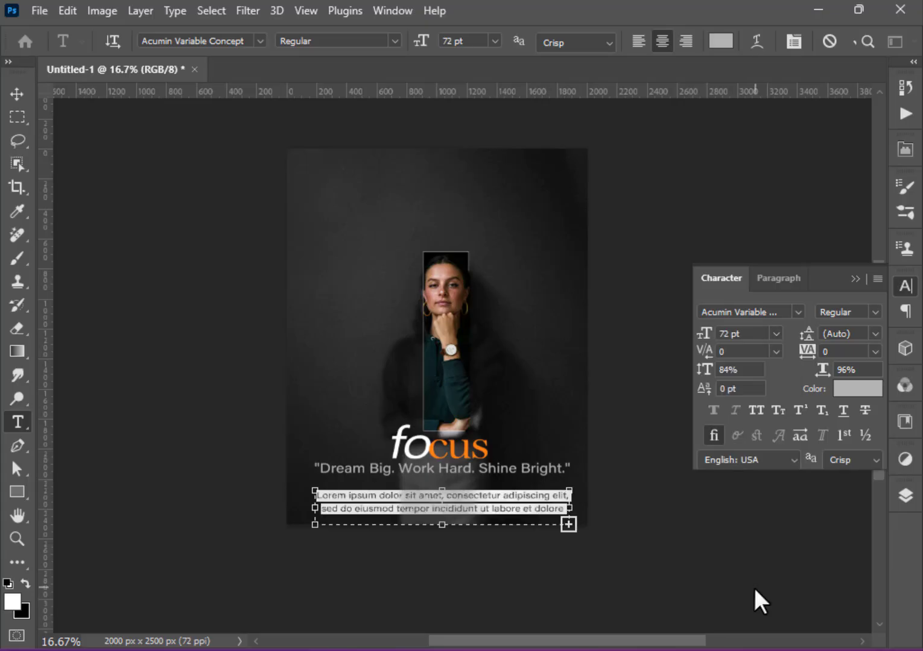
- Justify all lines of the Lorem ipsum paragraph
left_click(905, 311)
left_click(715, 313)
left_click(863, 311)
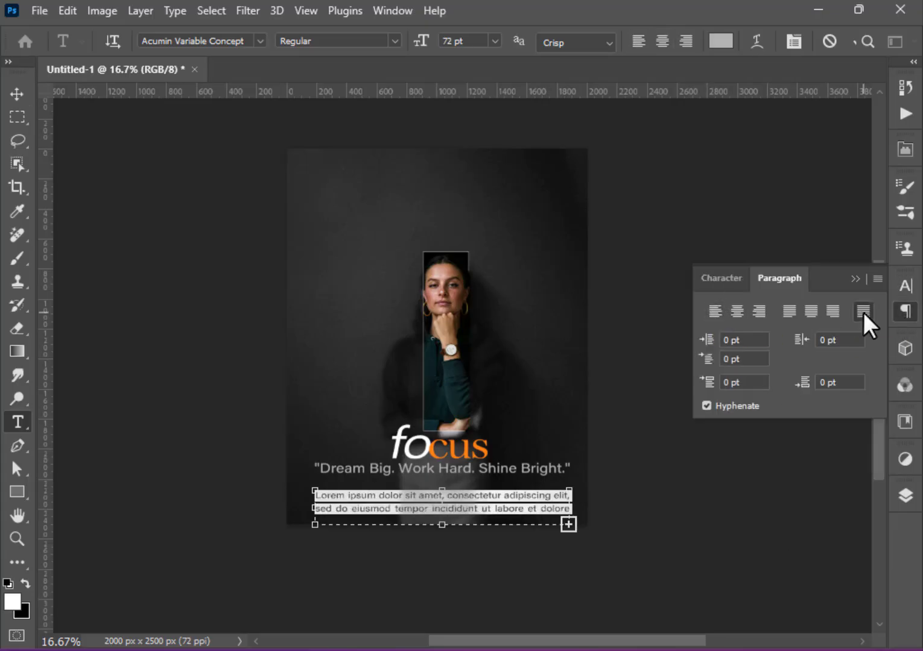
- Move the paragraph up close to the tagline and scale its text down to about 67 pt
key("ctrl+Return")
key("v")
left_click_drag(462, 507, 466, 495)
left_click_drag(575, 496, 544, 239)
key("ctrl+plus")
key("ctrl+plus")
key("Return")
- Color the Lorem ipsum paragraph with the orange sampled from the title
key("t")
left_click(721, 40)
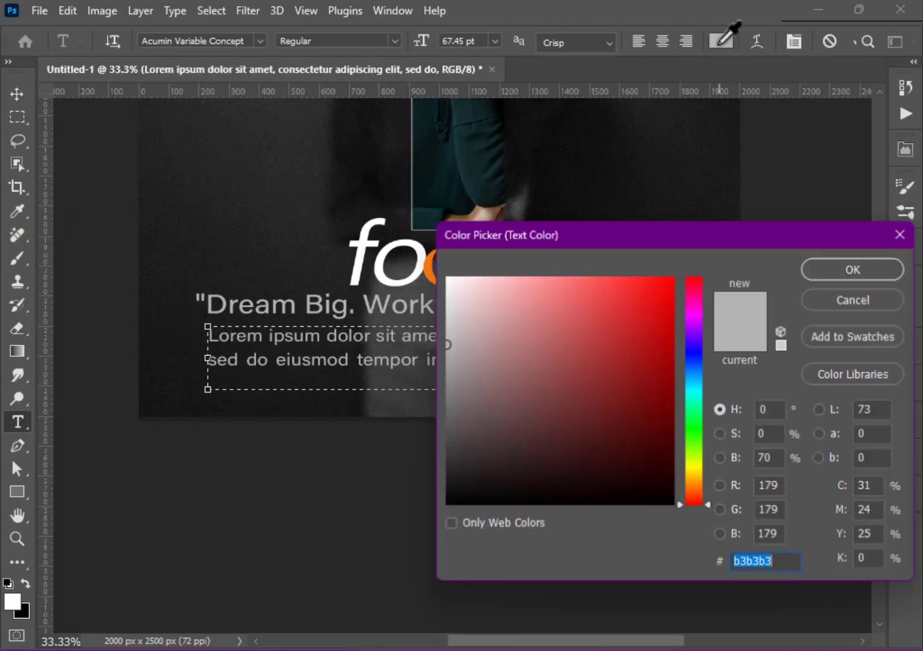
left_click(433, 278)
key("Return")
left_click(16, 94)
key("ctrl+minus")
key("ctrl+minus")
key("ctrl+minus")
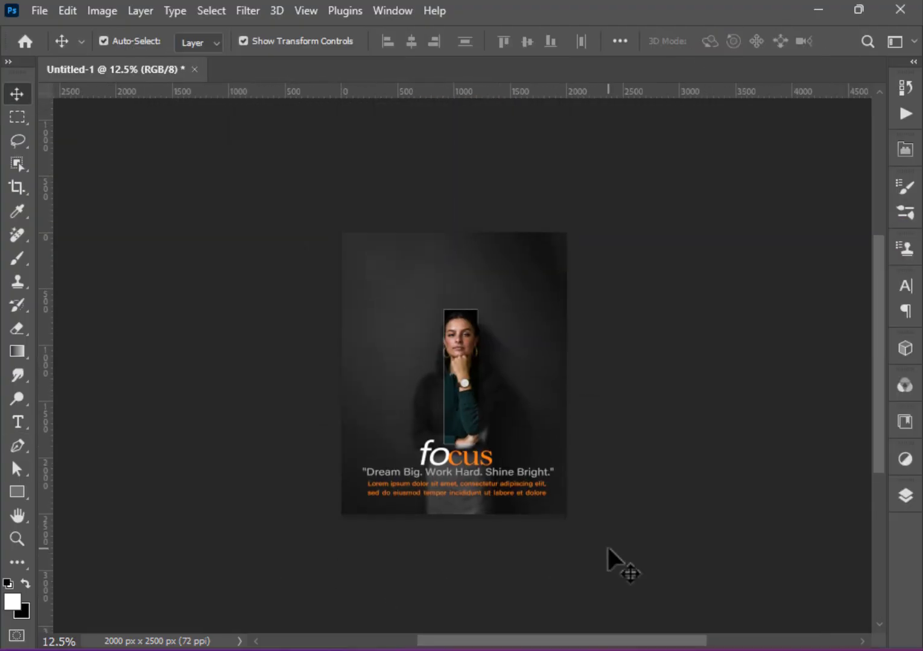
- Add the text "10" over "00" on two lines in the poster's upper-left area
key("ctrl+plus")
left_click(17, 422)
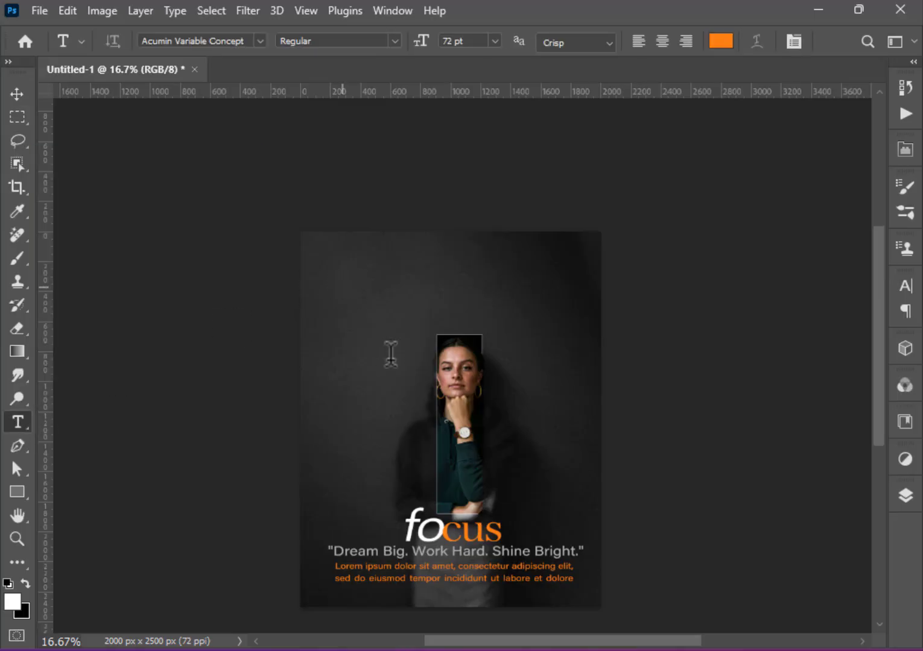
left_click(341, 285)
type("102")
key("BackSpace")
key("Return")
type("00")
key("ctrl+Return")
key("v")
key("ctrl+plus")
key("ctrl+plus")
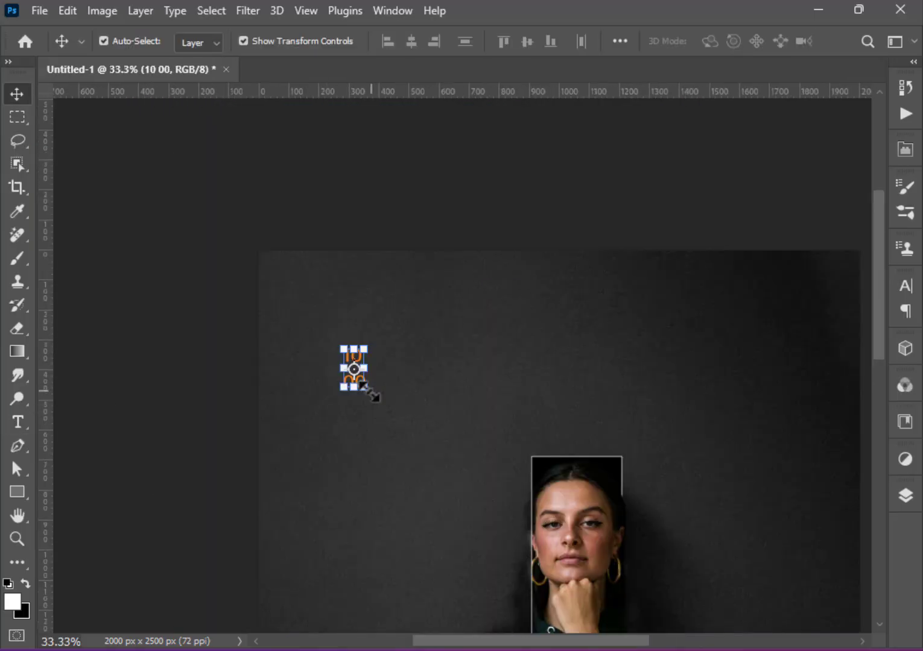
- Enlarge the "10 00" text to about 106 pt and change its font to Microsoft Tai Le
left_click_drag(365, 387, 390, 414)
left_click(904, 286)
left_click(797, 311)
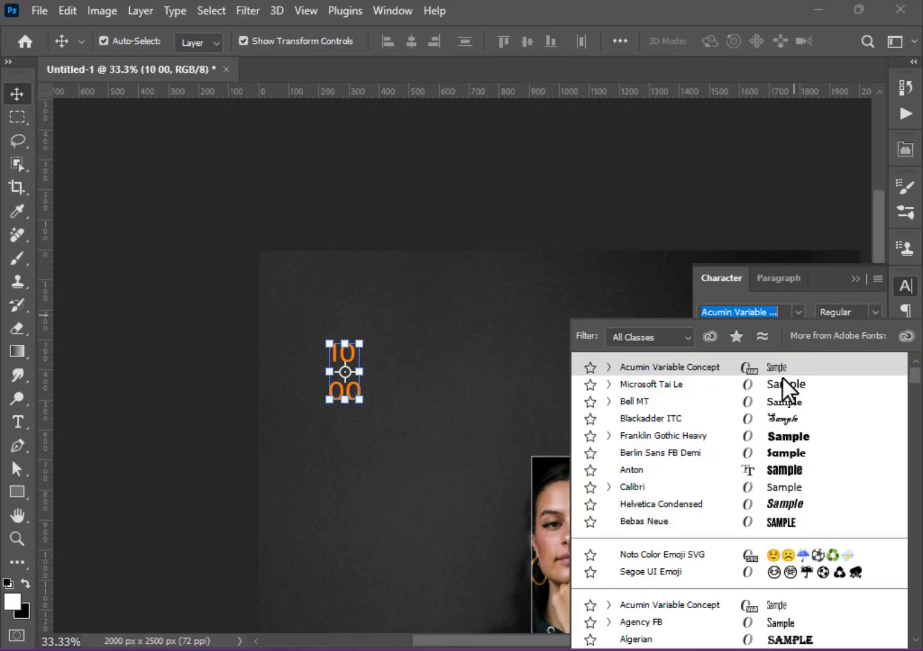
left_click(780, 385)
left_click(465, 403)
left_click(331, 380)
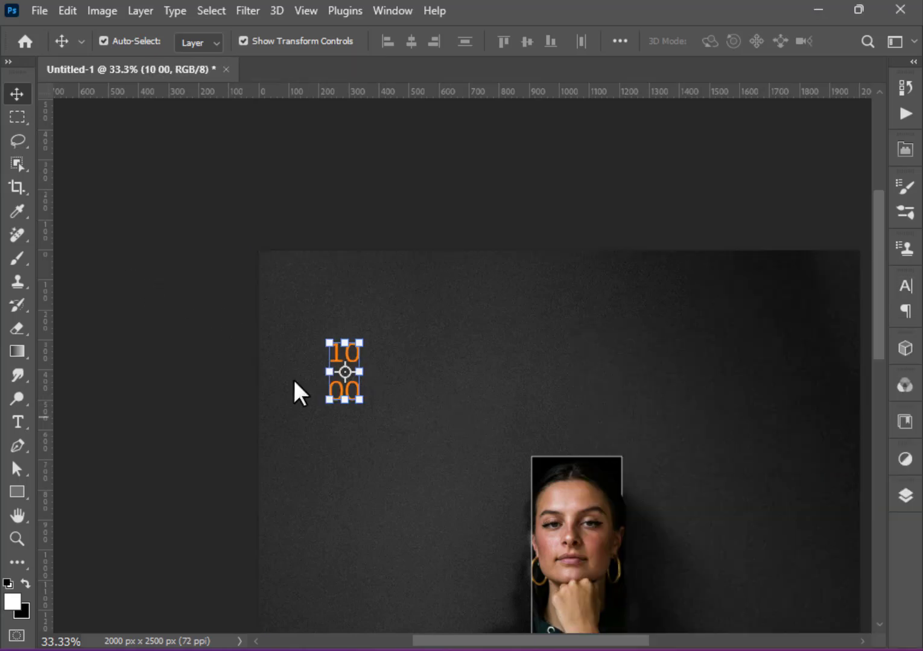
- Draw a thin vertical white divider bar just right of the "10 00" text
key("u")
mouse_move(382, 320)
left_mouse_down()
mouse_move(386, 425)
mouse_move(371, 371)
mouse_move(402, 357)
left_mouse_up()
left_click(718, 330)
left_click(755, 402)
key("v")
left_click(250, 183)
- Duplicate the "10 00" text to the other side of the divider and change its lines to "PM" and "Dhaka"
double_click(402, 357)
double_click(395, 353)
type("PM")
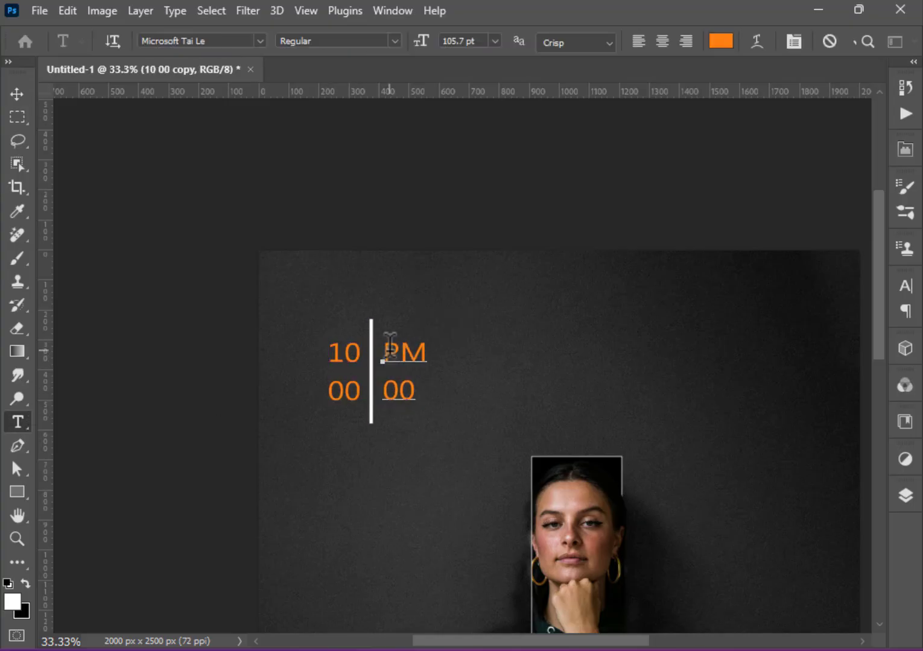
double_click(381, 392)
type("DH")
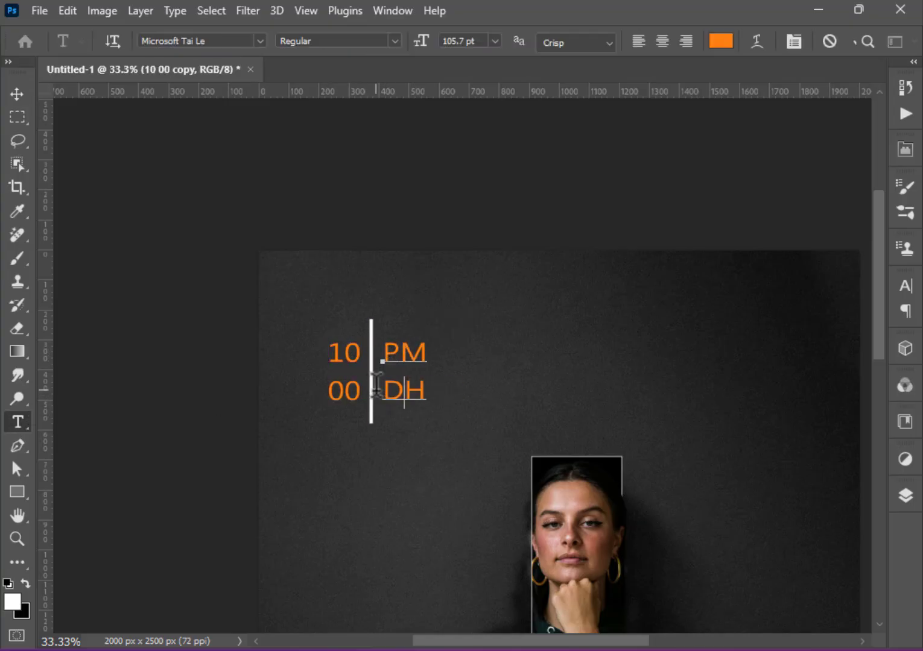
left_click(17, 95)
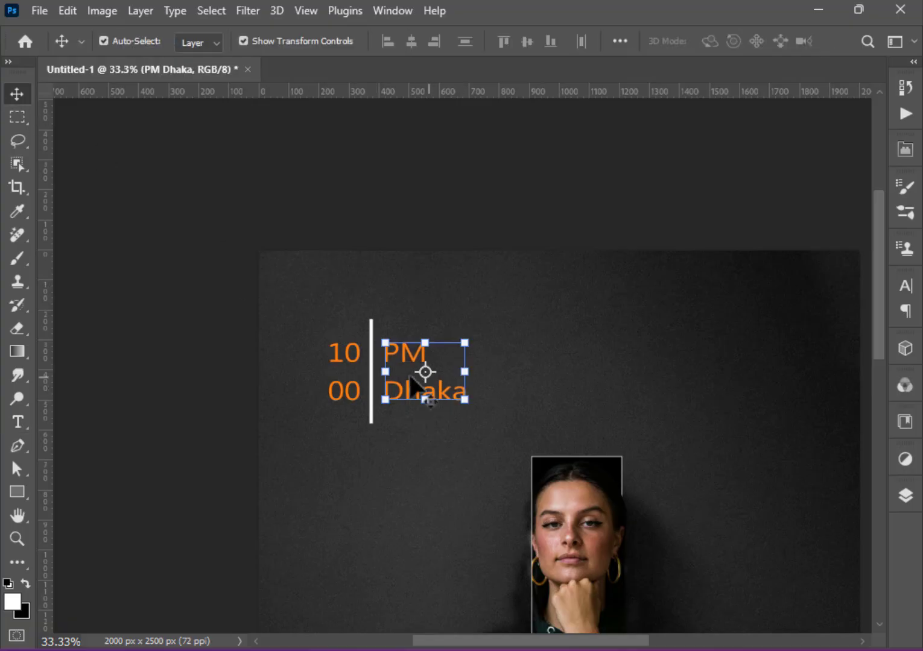
- Deselect all layers and examine the whole poster layout with its new text
left_click(515, 216)
key("ctrl+minus")
key("ctrl+minus")
key("ctrl+minus")
key("ctrl+minus")
key("ctrl+plus")
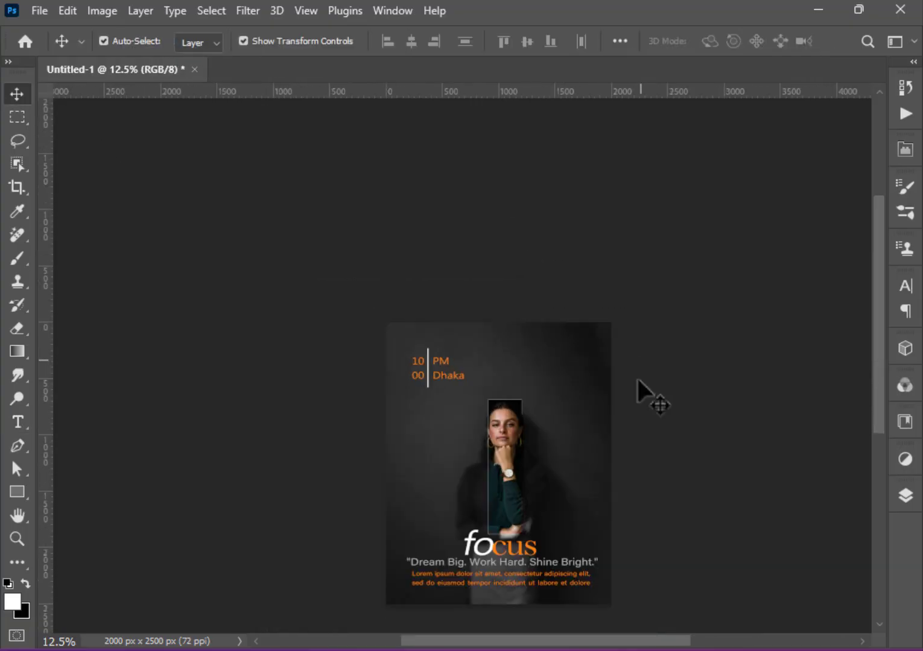
left_click_drag(675, 371, 626, 257)
- Duplicate the "focus" title layer and select the original beneath the copy
key("ctrl+plus")
key("ctrl+plus")
left_click_drag(704, 270, 620, 386)
left_click(757, 558)
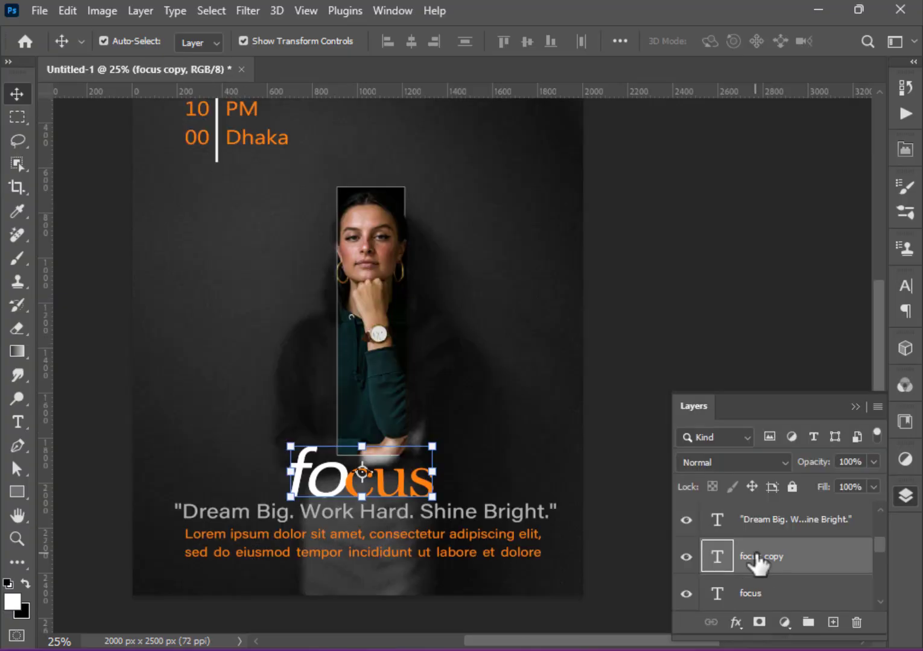
left_click(766, 593)
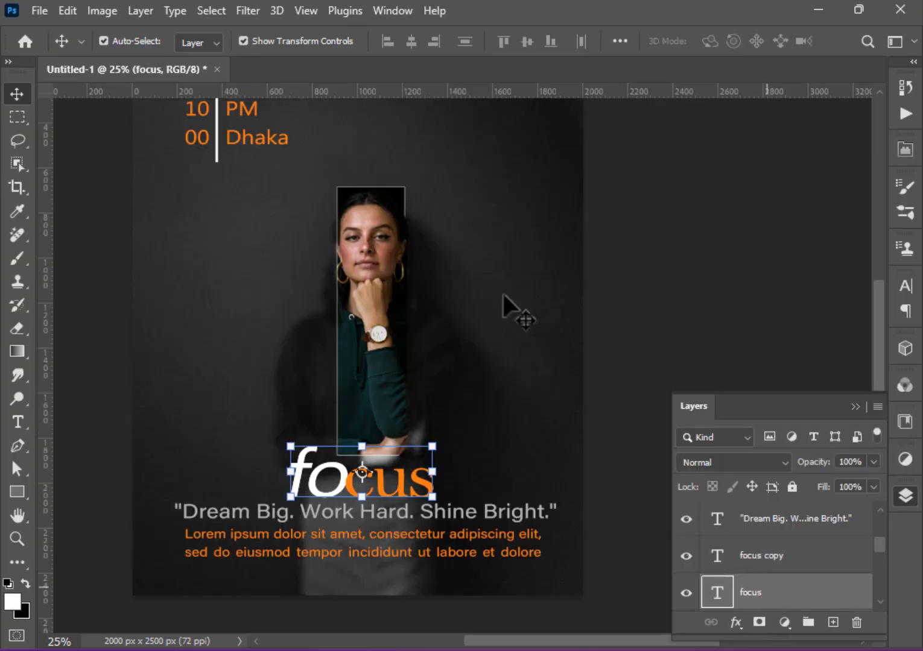
- Rasterize the original "focus" title layer and apply a Gaussian Blur with a radius of about 7 pixels for a glow
left_click(247, 18)
left_click(505, 308)
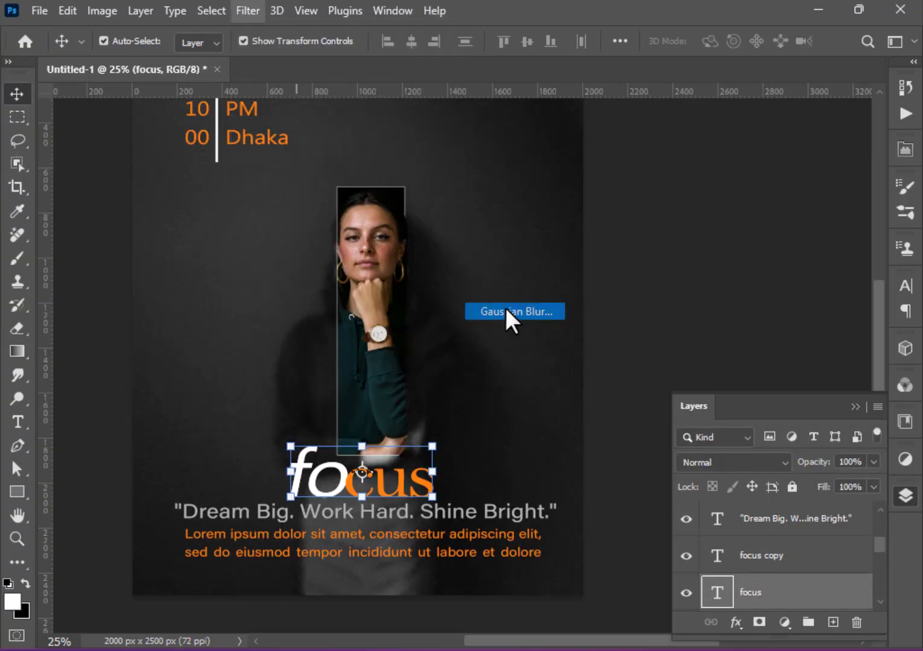
left_click(557, 260)
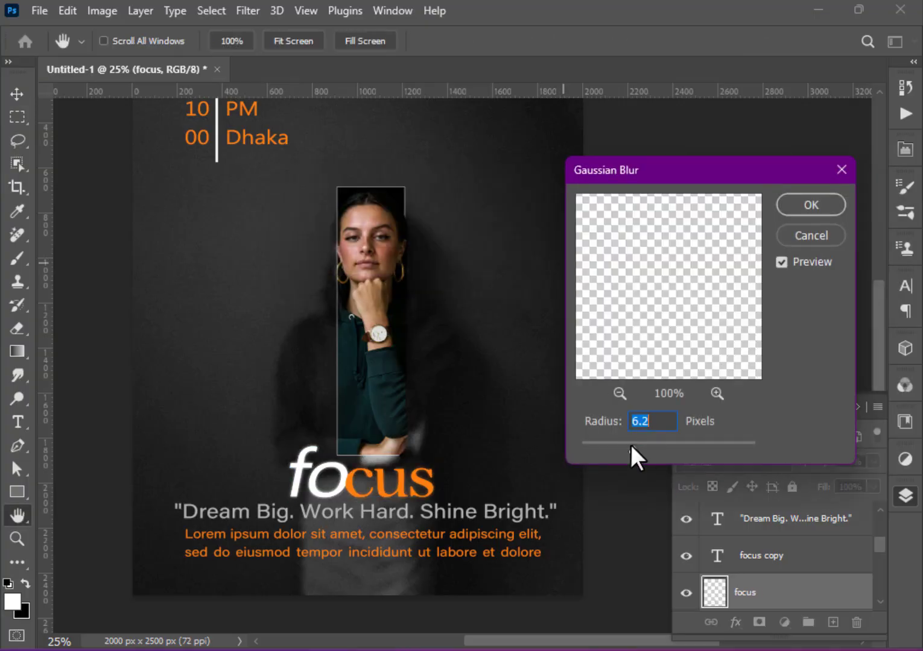
left_click_drag(631, 445, 621, 446)
type("7.4")
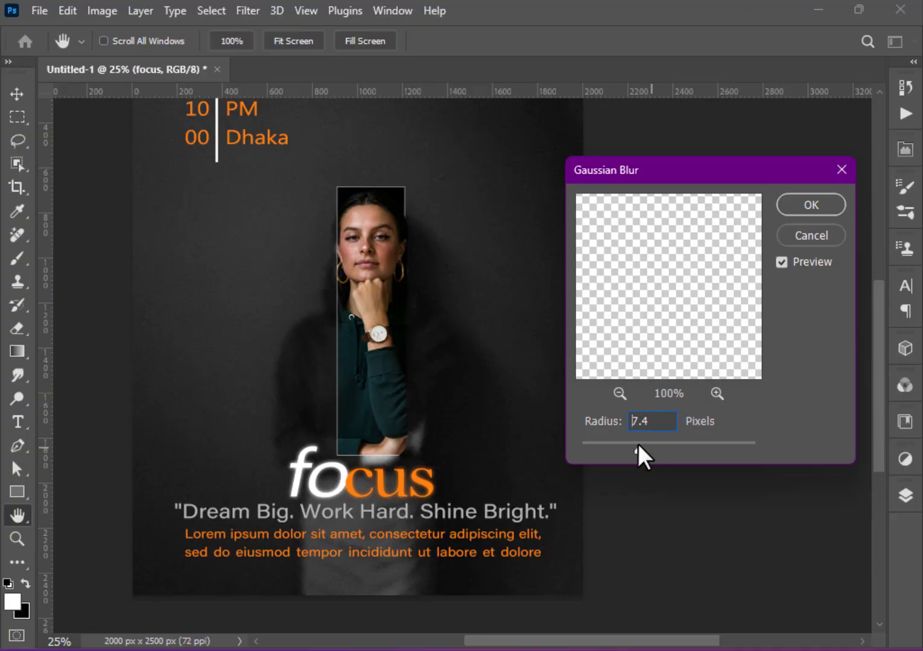
left_click_drag(637, 445, 634, 443)
left_click(808, 211)
- Toggle the visibility of the sharp "focus copy" layer to compare the title with and without it over the blurred layer
left_click(902, 495)
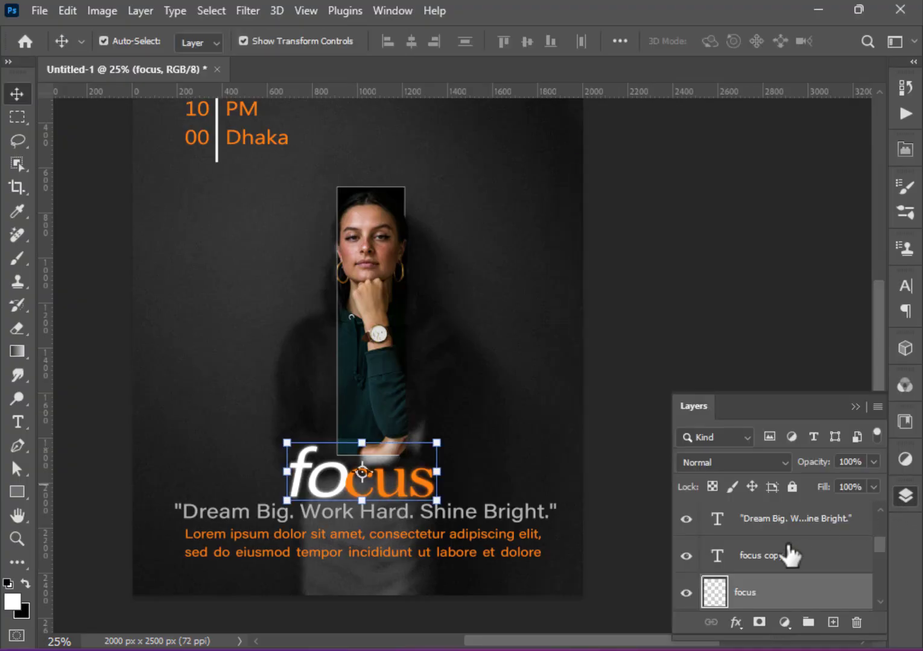
scroll(790, 555, "down", 1)
scroll(790, 555, "up", 1)
left_click(686, 556)
left_click(686, 556)
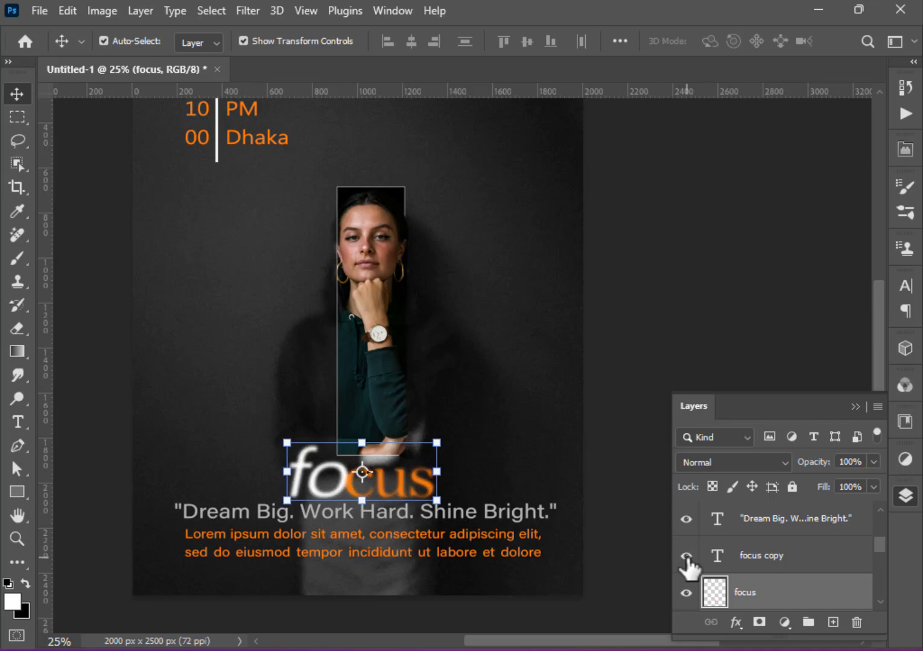
left_click(686, 558)
- Deselect all layers and examine the whole poster with the glowing "focus" title
left_click(903, 495)
left_click(751, 370)
key("ctrl+minus")
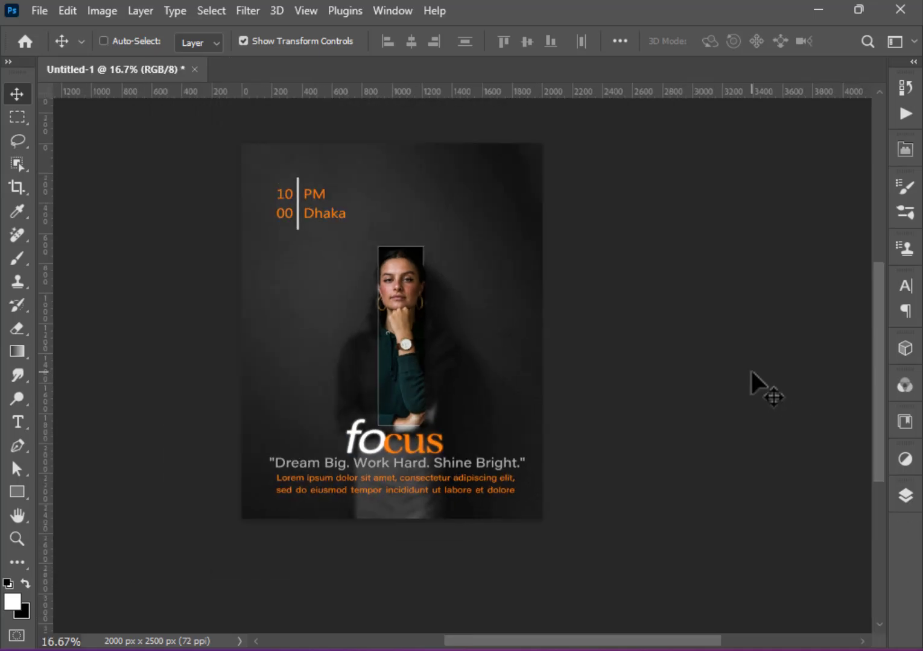
scroll(751, 370, "up", 1)
scroll(751, 370, "down", 2)
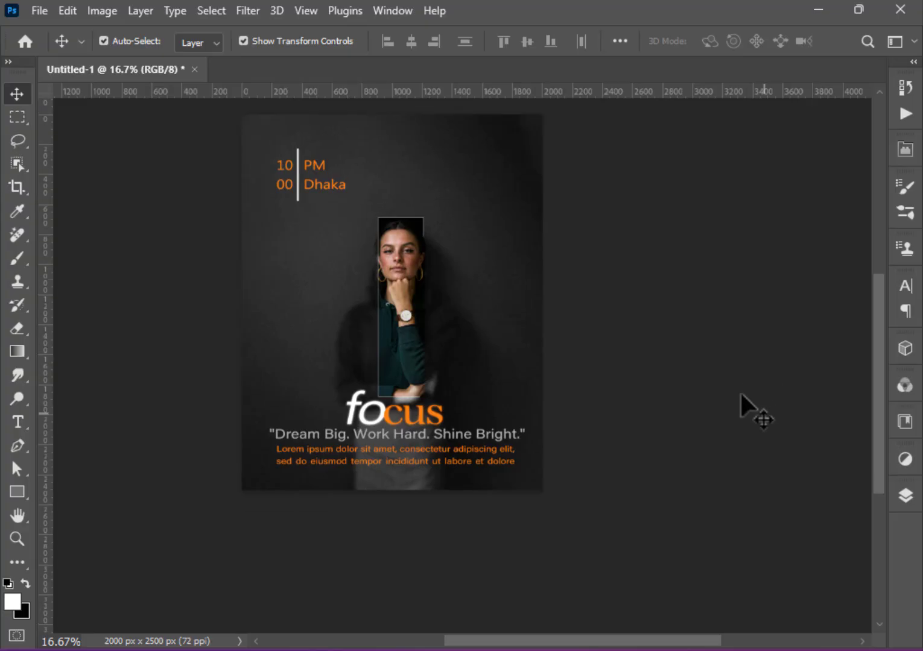
scroll(730, 416, "up", 2)
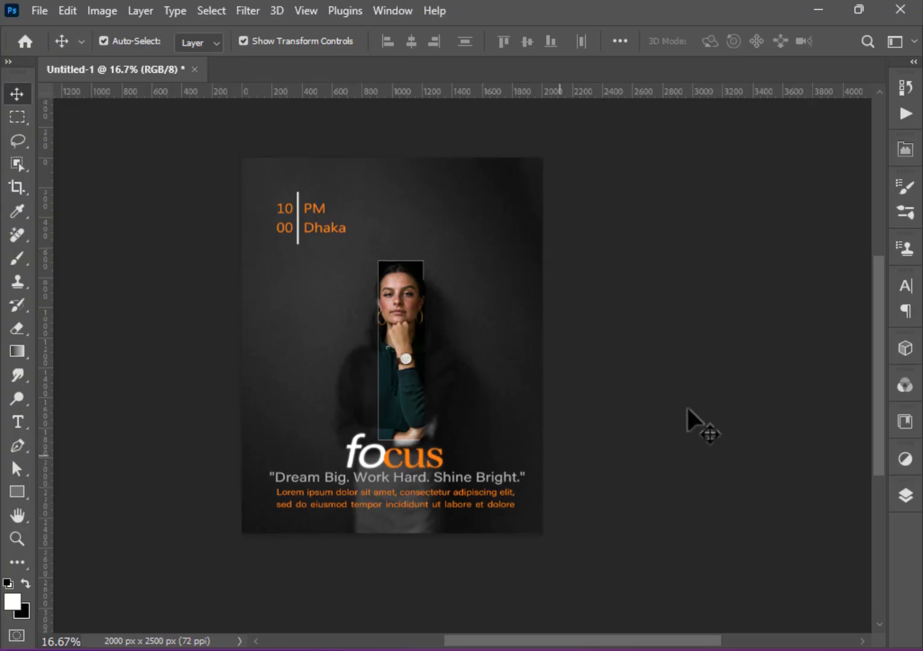
- Nudge the "PM Dhaka" text slightly closer to the white divider
left_click(317, 228)
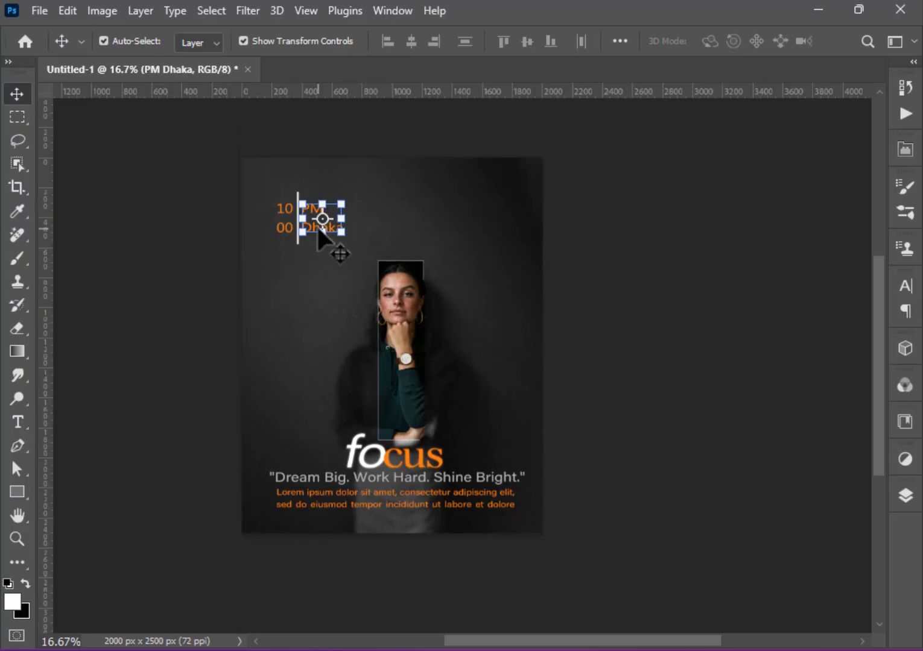
left_click(587, 232)
- Draw an unfilled rectangle with a 1 px white stroke, about 482 × 410 px, around the time/place text and nudge it to frame the text evenly
left_click(17, 492)
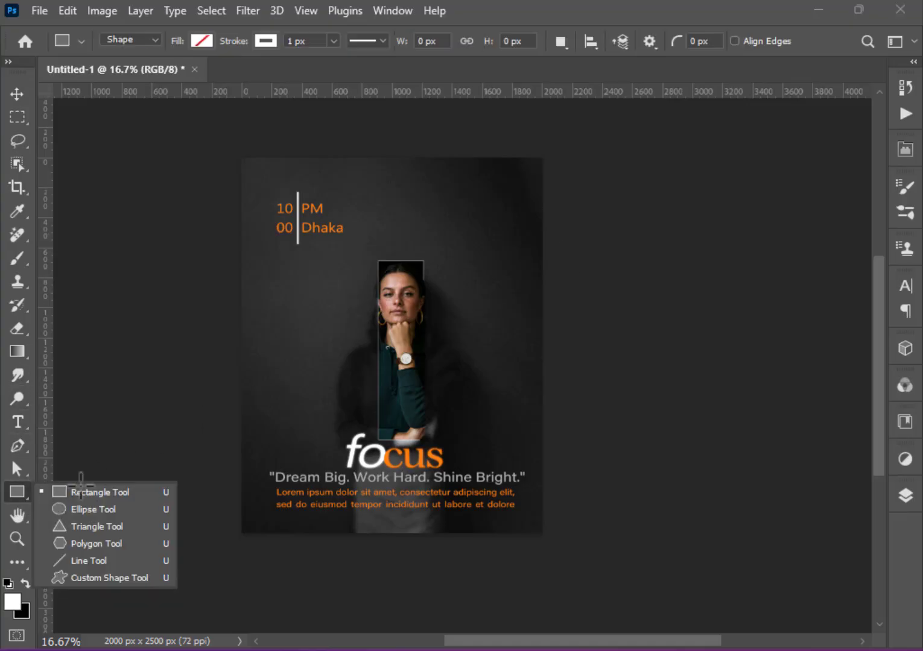
left_click(80, 487)
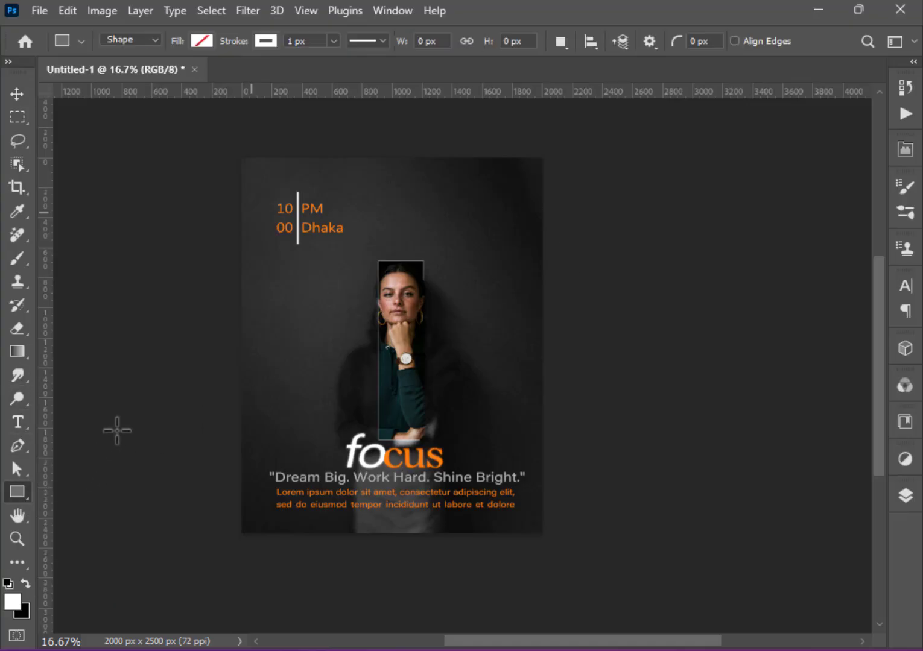
left_click_drag(271, 188, 344, 250)
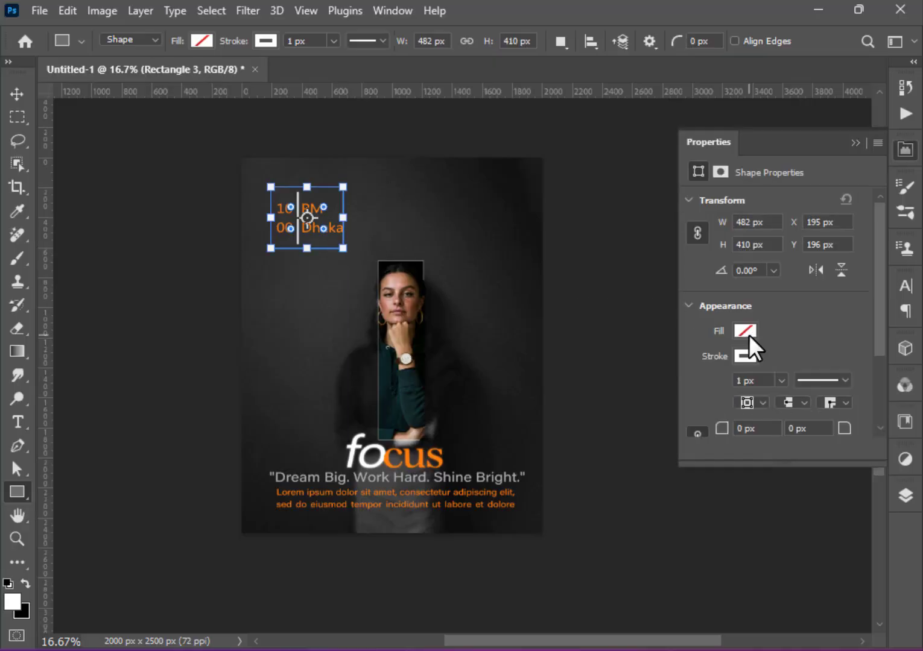
left_click(906, 152)
left_click(17, 94)
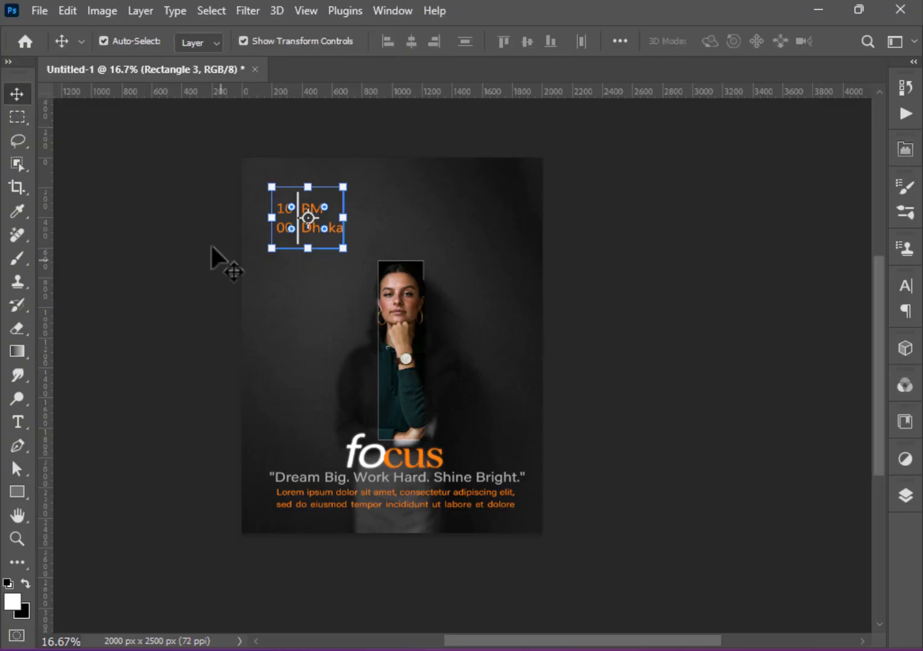
left_click(693, 261)
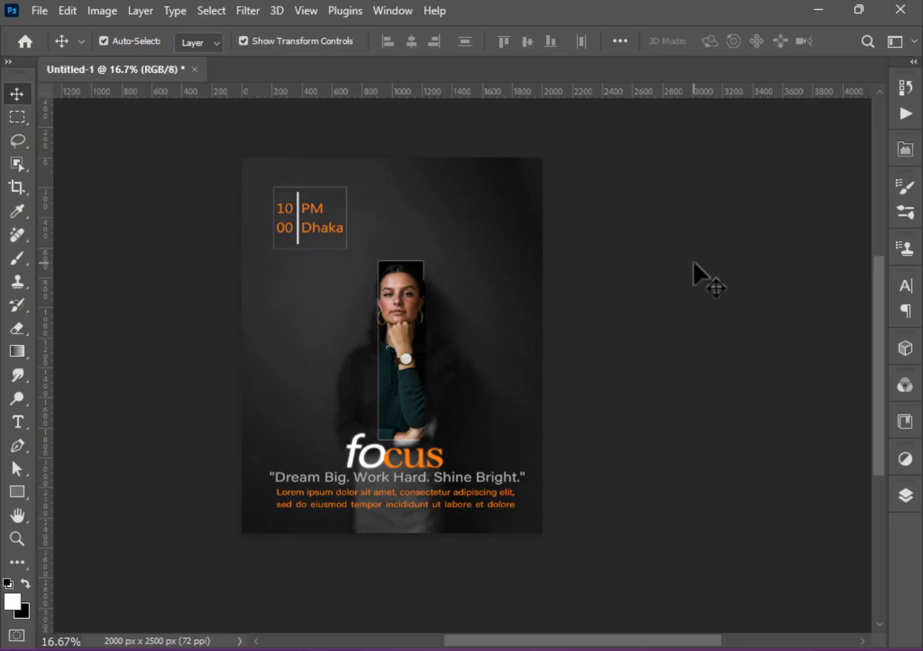
scroll(618, 338, "up", 2)
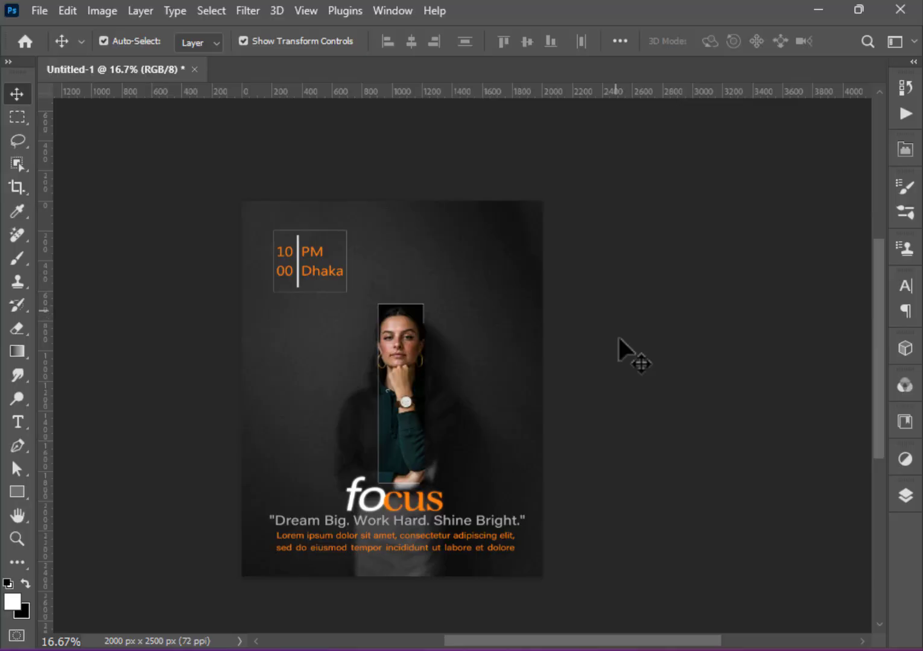
scroll(618, 336, "down", 3)
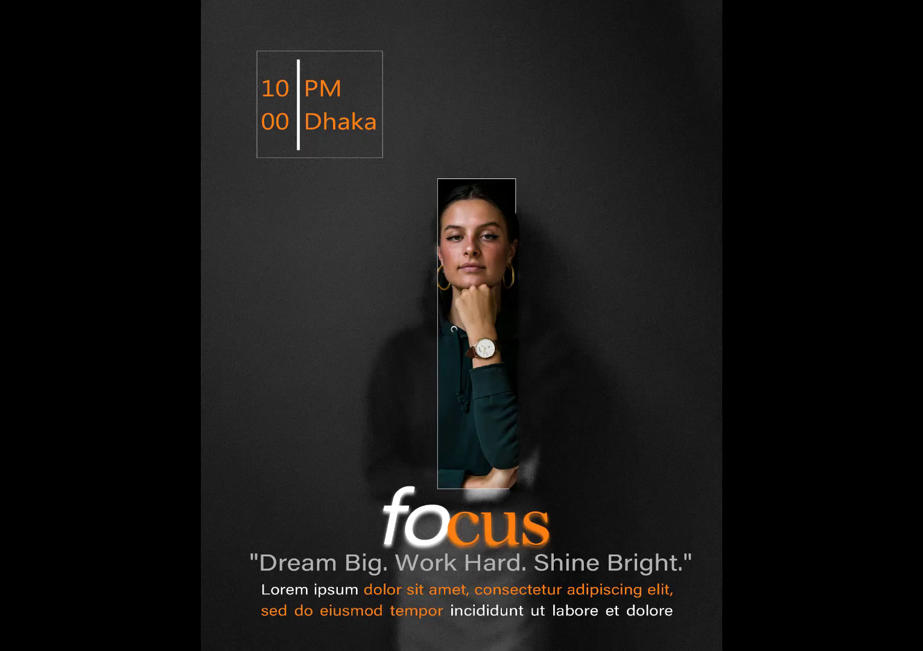